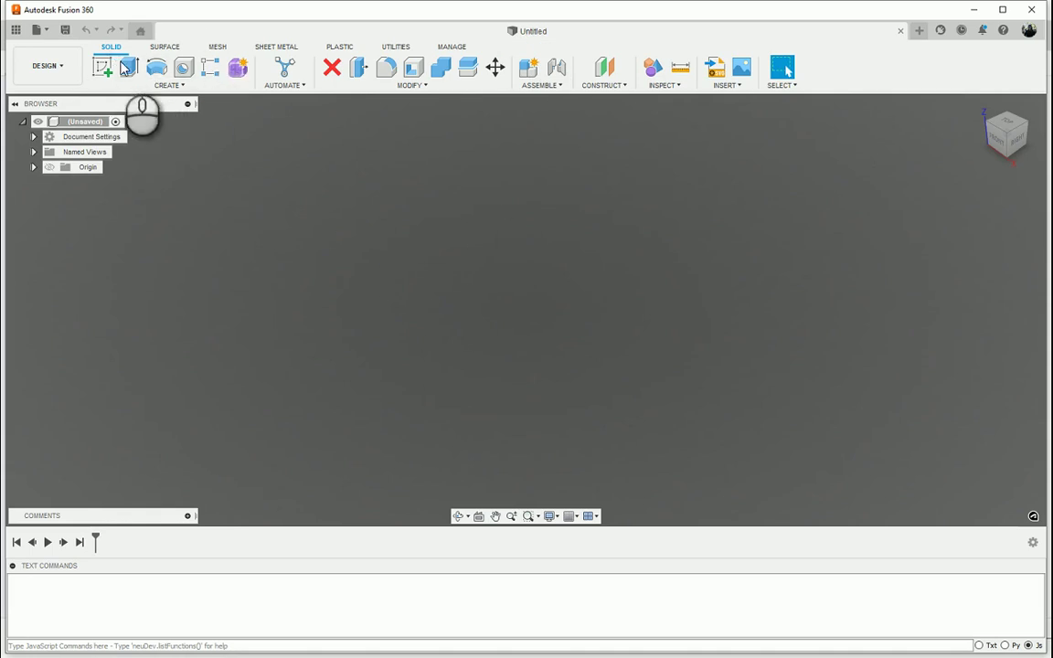
Start a torus on the horizontal origin plane, centred on the origin, with a 100 mm inner diameter
{"action": "left_click", "coordinate": [180, 87]}
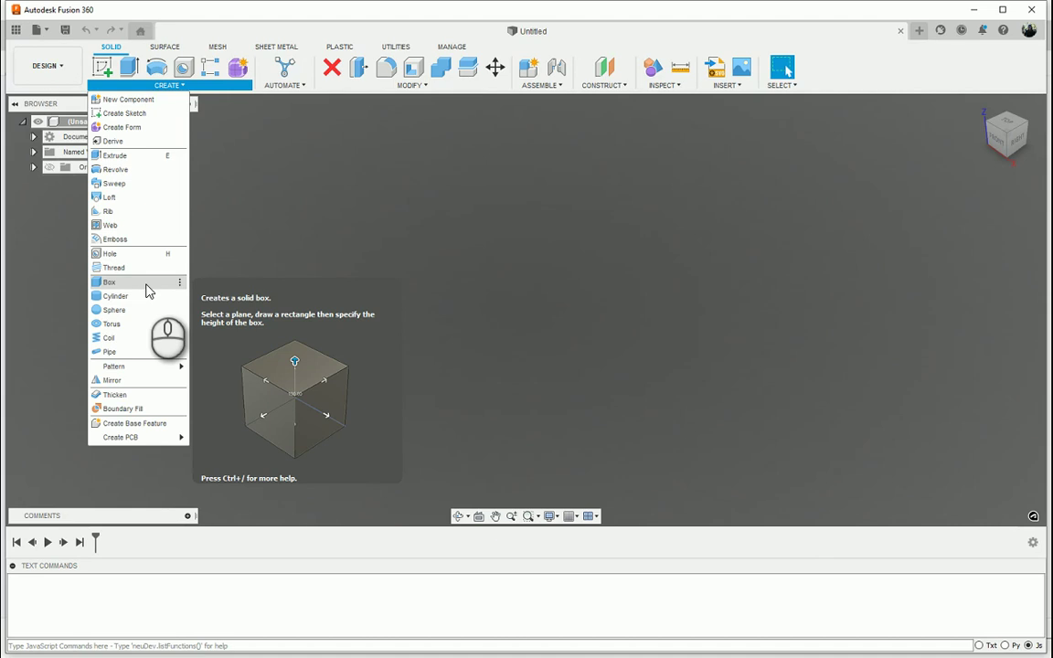
{"action": "left_click", "coordinate": [128, 327]}
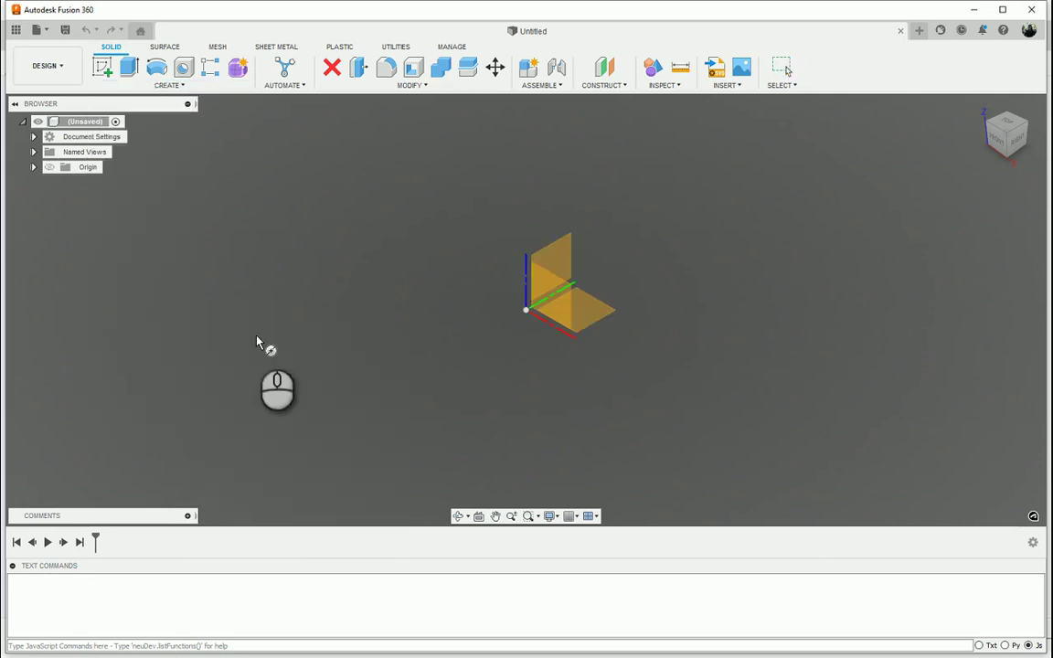
{"action": "middle_click_drag", "start_coordinate": [494, 336], "coordinate": [331, 347]}
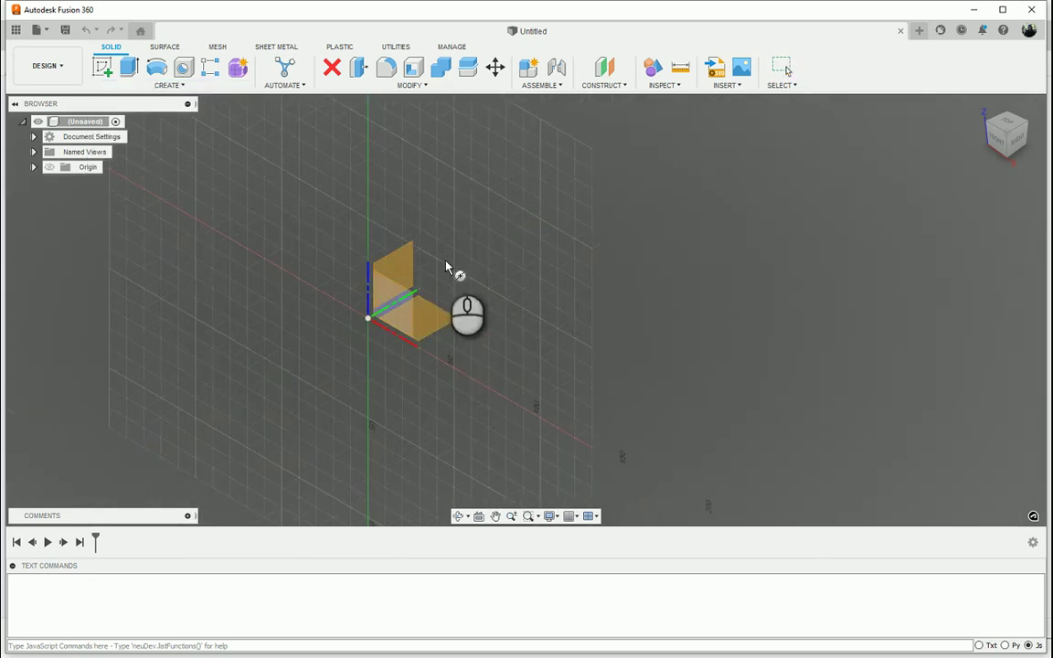
{"action": "left_click", "coordinate": [430, 318]}
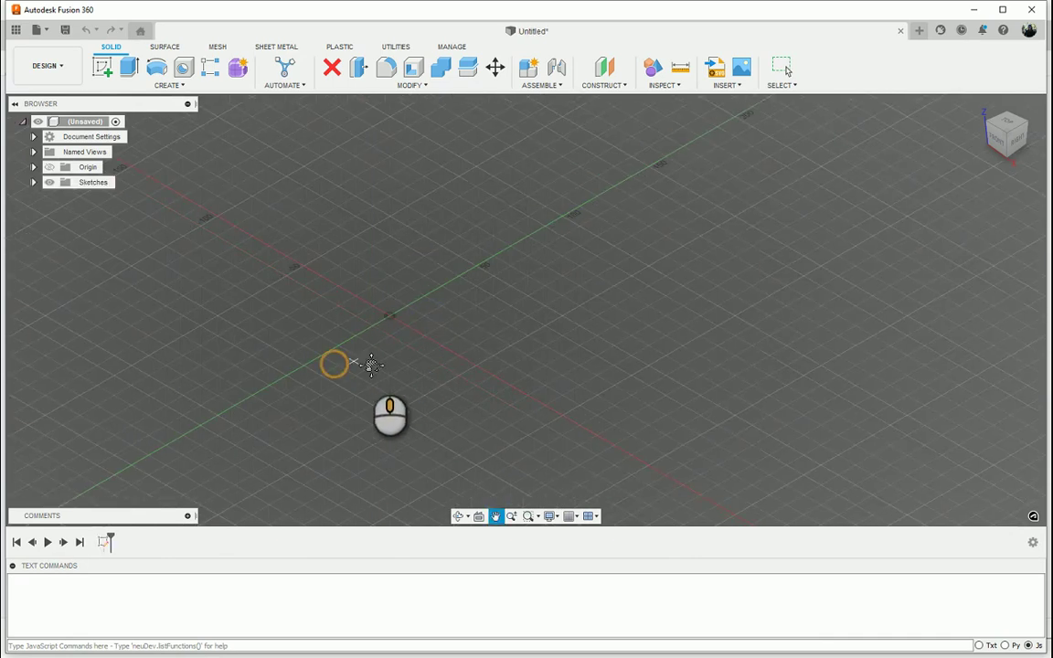
{"action": "left_click", "coordinate": [421, 321]}
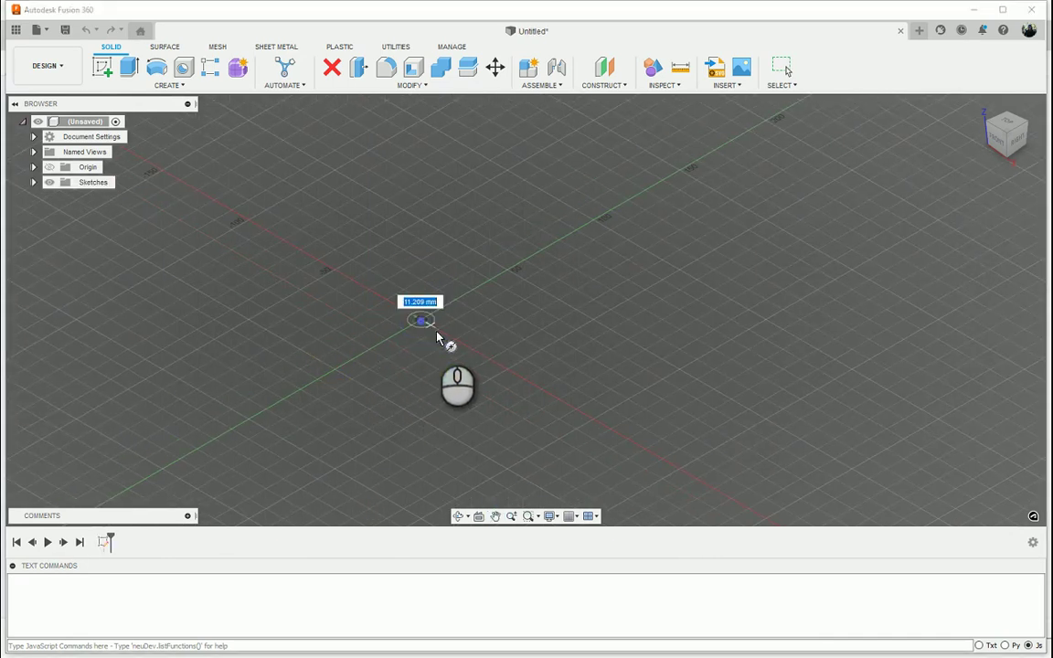
{"action": "left_click", "coordinate": [509, 375]}
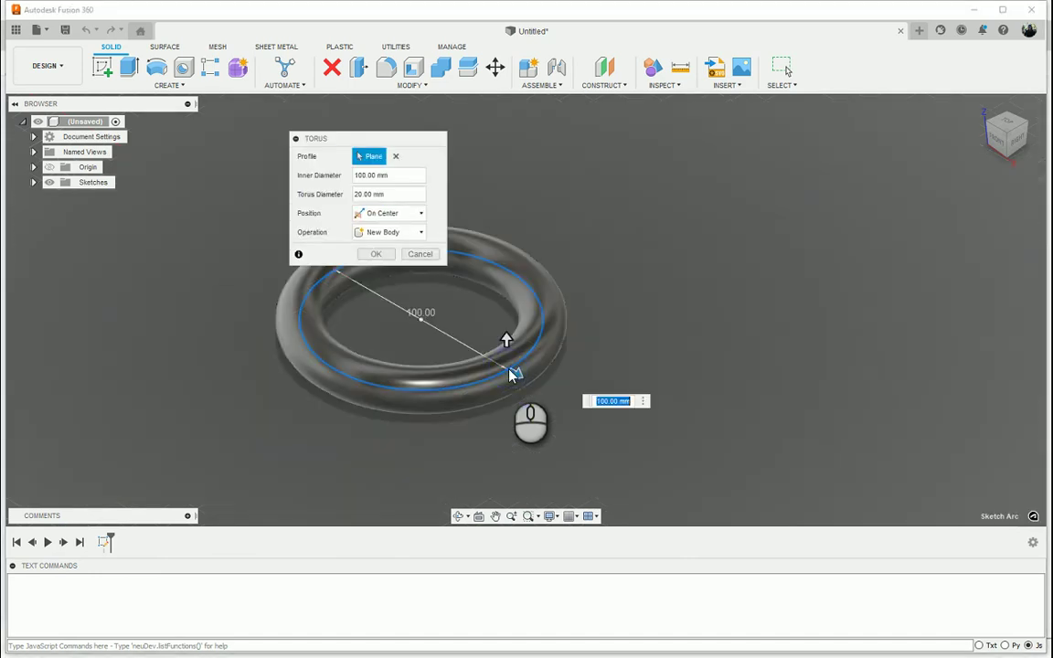
Enlarge the torus's inner diameter to 120 mm
{"action": "middle_click_drag", "start_coordinate": [508, 341], "coordinate": [539, 248]}
{"action": "middle_click_drag", "start_coordinate": [583, 439], "coordinate": [722, 338], "text": "shift"}
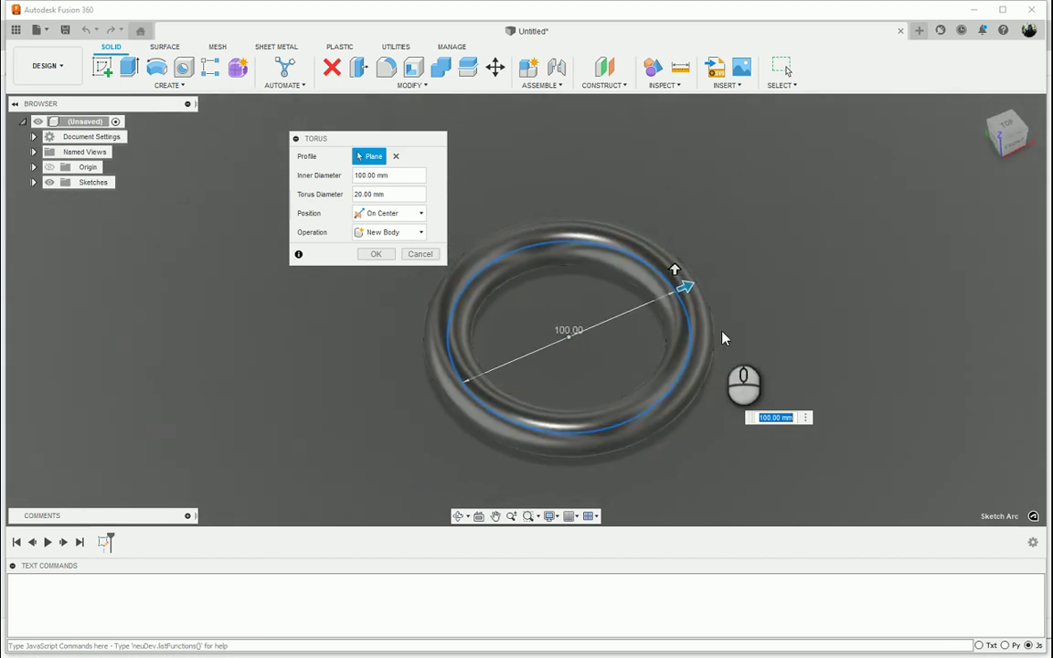
{"action": "mouse_move", "coordinate": [691, 298]}
{"action": "left_mouse_down"}
{"action": "mouse_move", "coordinate": [777, 309]}
{"action": "mouse_move", "coordinate": [662, 342]}
{"action": "mouse_move", "coordinate": [728, 319]}
{"action": "mouse_move", "coordinate": [658, 324]}
{"action": "mouse_move", "coordinate": [794, 308]}
{"action": "mouse_move", "coordinate": [660, 331]}
{"action": "mouse_move", "coordinate": [728, 319]}
{"action": "mouse_move", "coordinate": [710, 278]}
{"action": "mouse_move", "coordinate": [706, 291]}
{"action": "left_mouse_up"}
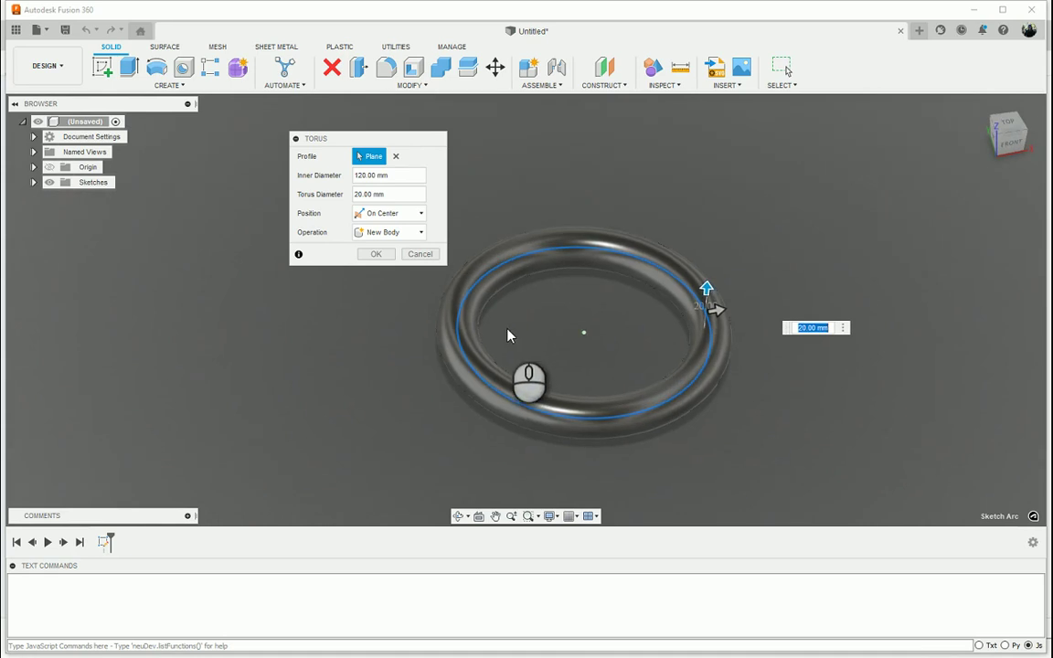
{"action": "left_click", "coordinate": [406, 178]}
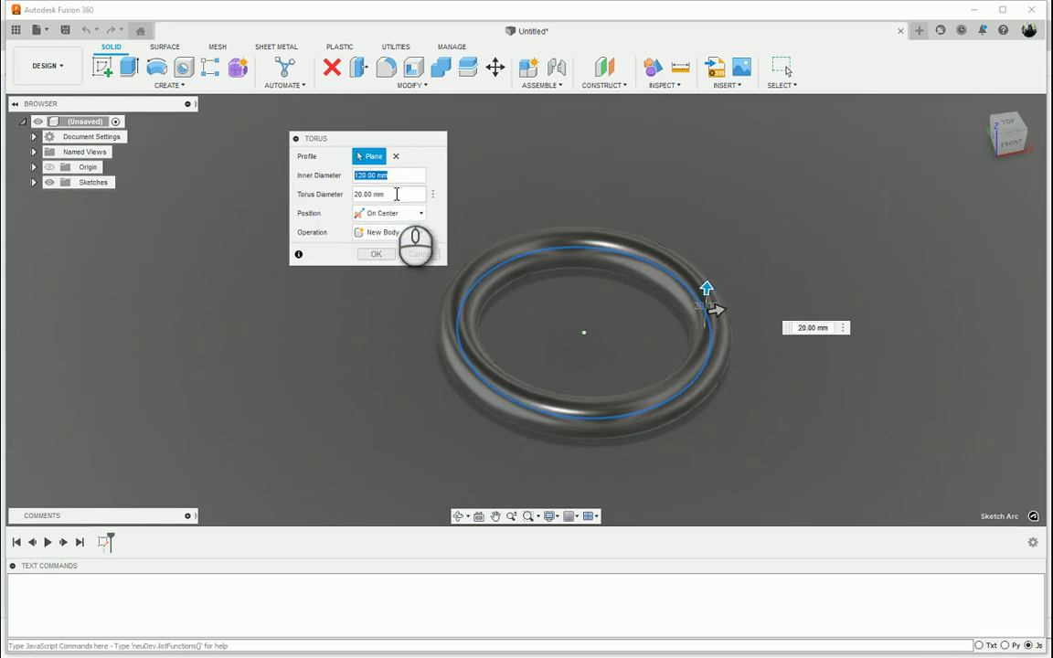
{"action": "left_click", "coordinate": [393, 195]}
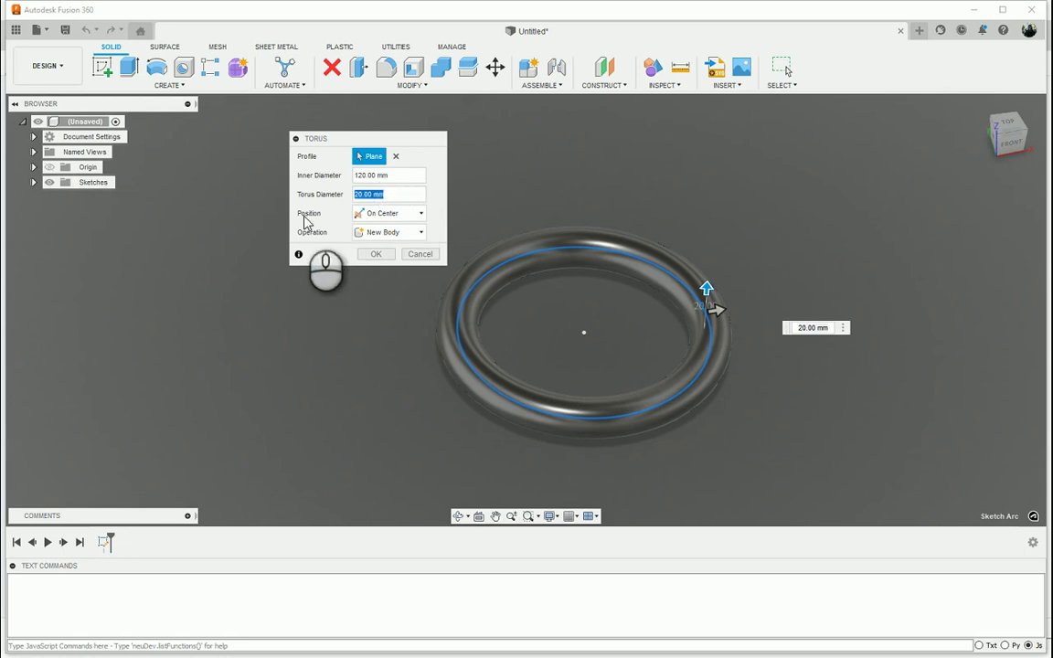
Try the Inside and On Center positions for the torus section, and set the position to Outside
{"action": "left_click", "coordinate": [408, 214]}
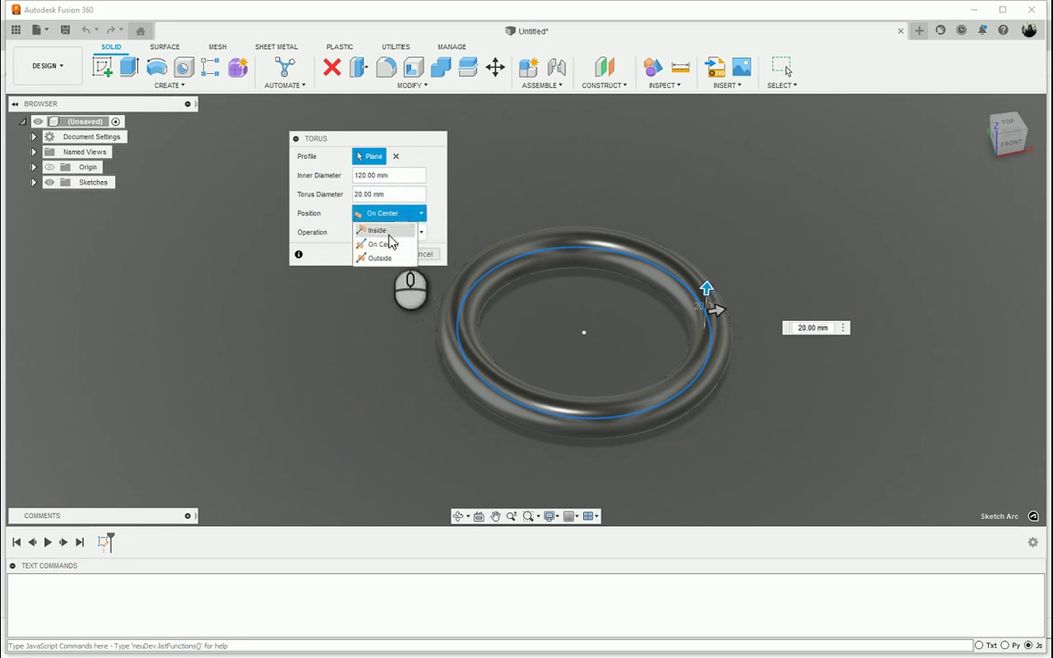
{"action": "left_click", "coordinate": [384, 228]}
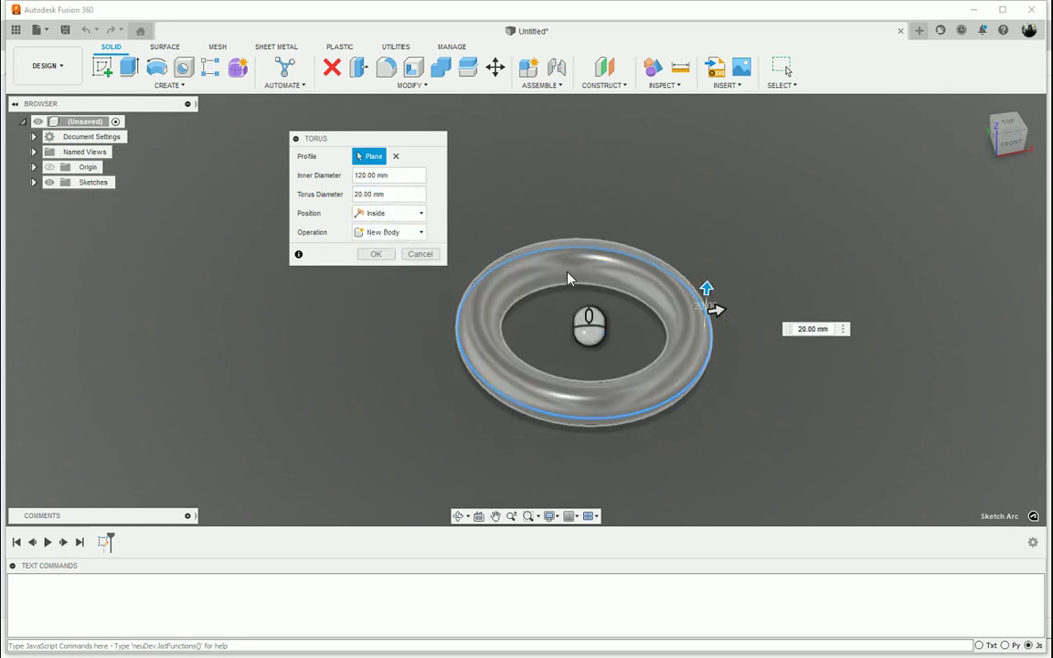
{"action": "left_click", "coordinate": [405, 215]}
{"action": "left_click", "coordinate": [384, 244]}
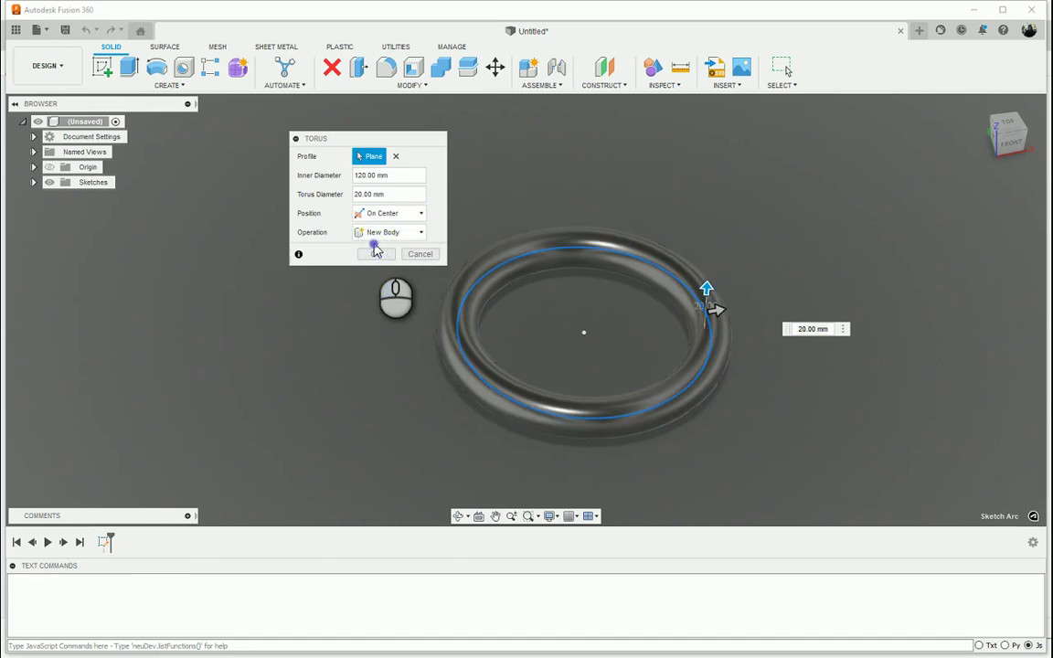
{"action": "left_click", "coordinate": [419, 213]}
{"action": "left_click", "coordinate": [380, 258]}
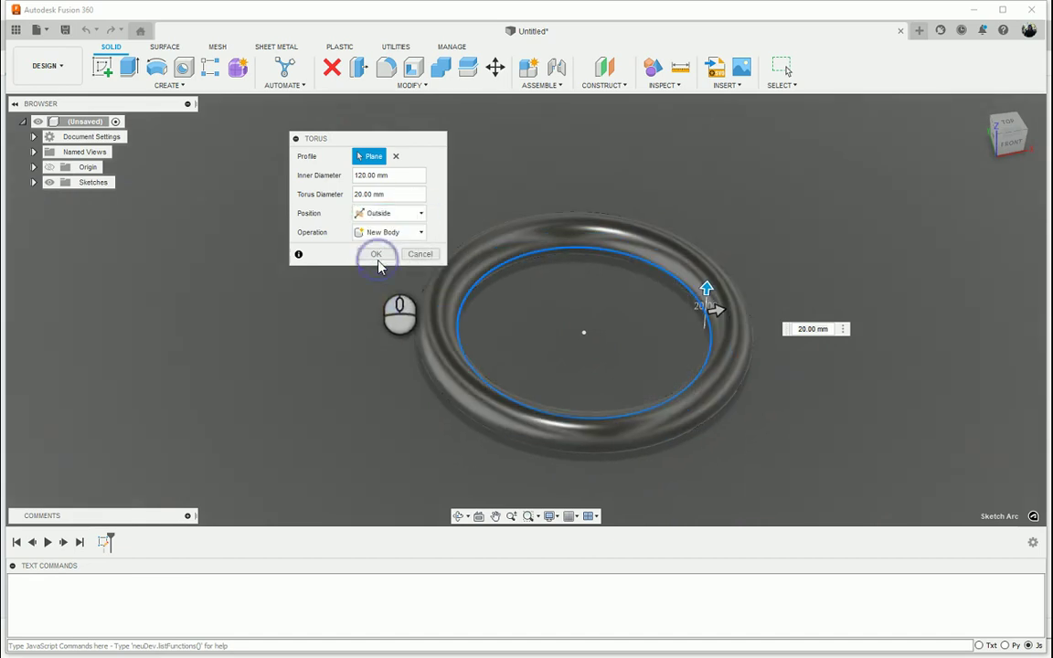
Choose New Body as the operation and finish the torus
{"action": "left_click", "coordinate": [409, 232]}
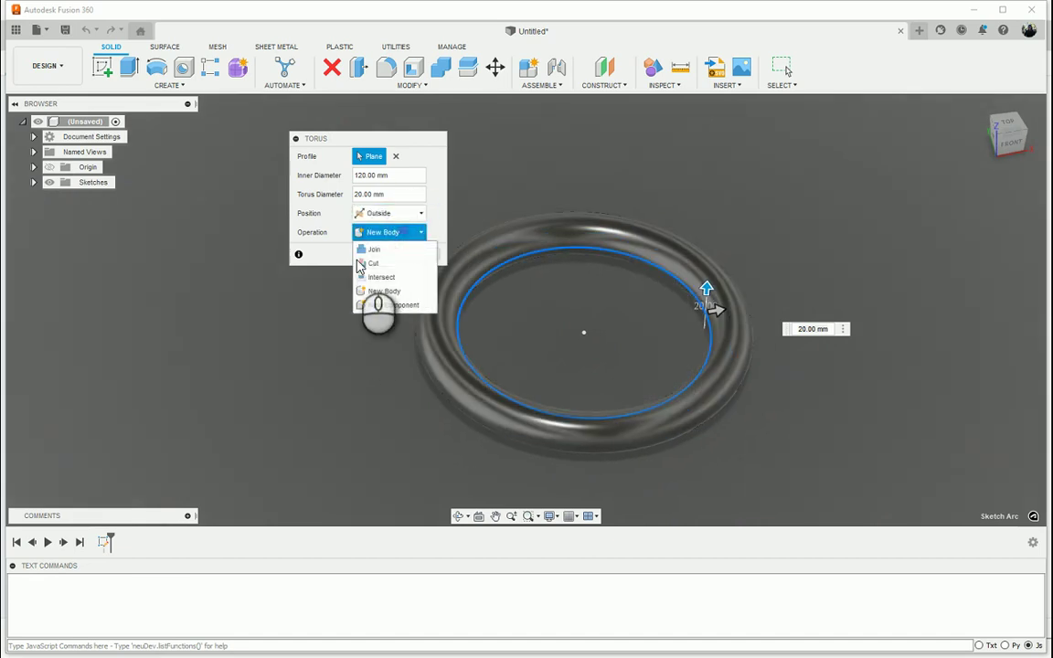
{"action": "left_click", "coordinate": [391, 291]}
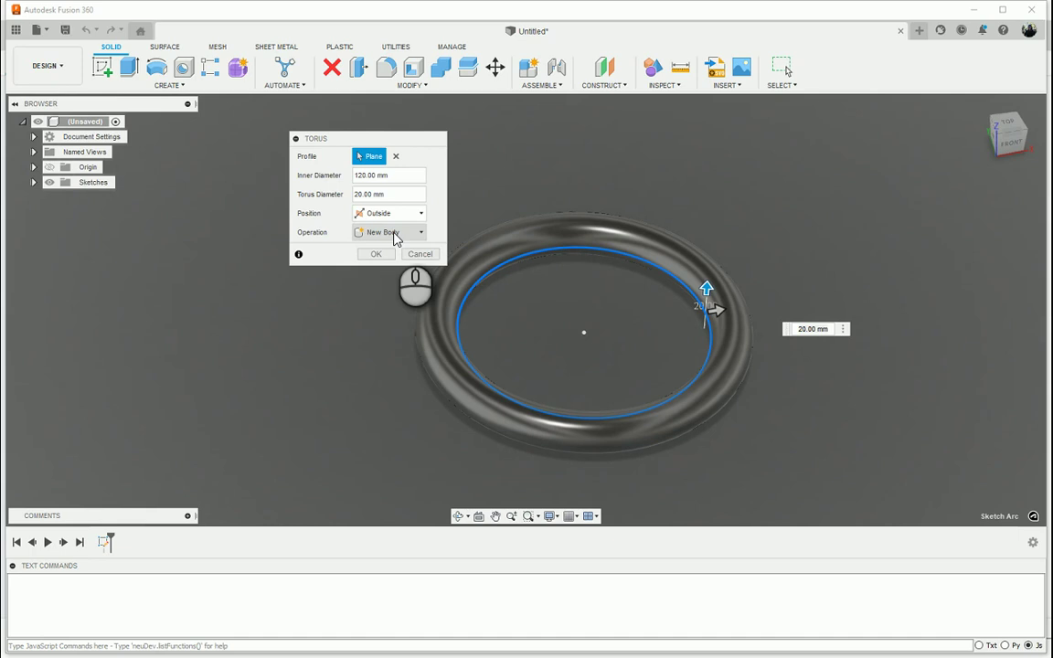
{"action": "middle_click_drag", "start_coordinate": [560, 350], "coordinate": [407, 273], "text": "shift"}
{"action": "left_click", "coordinate": [375, 254]}
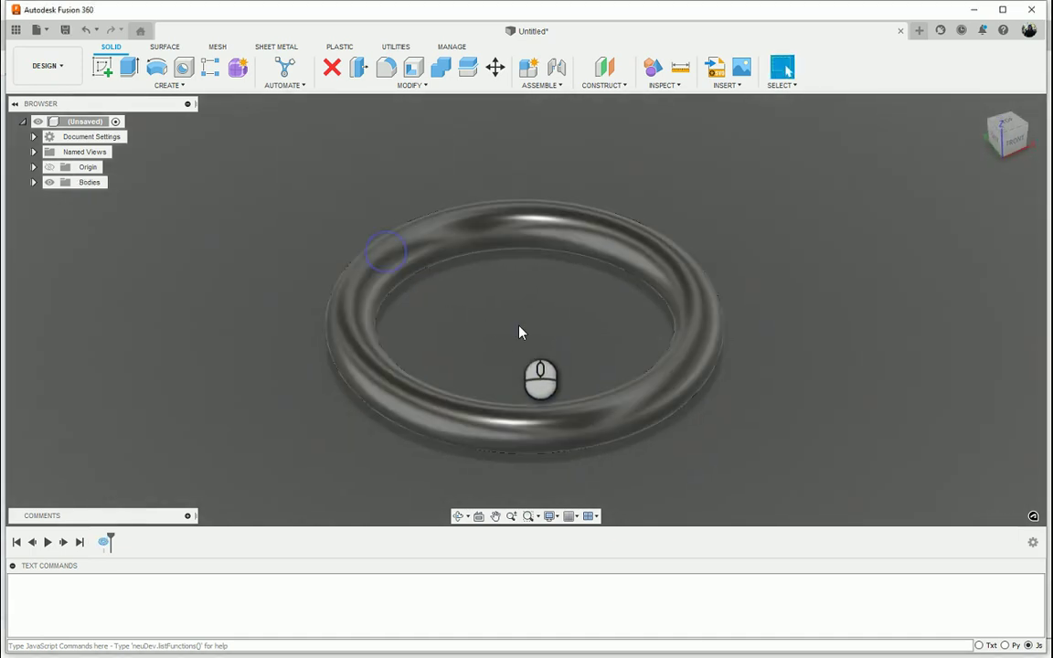
{"action": "middle_click_drag", "start_coordinate": [518, 328], "coordinate": [514, 335], "text": "shift"}
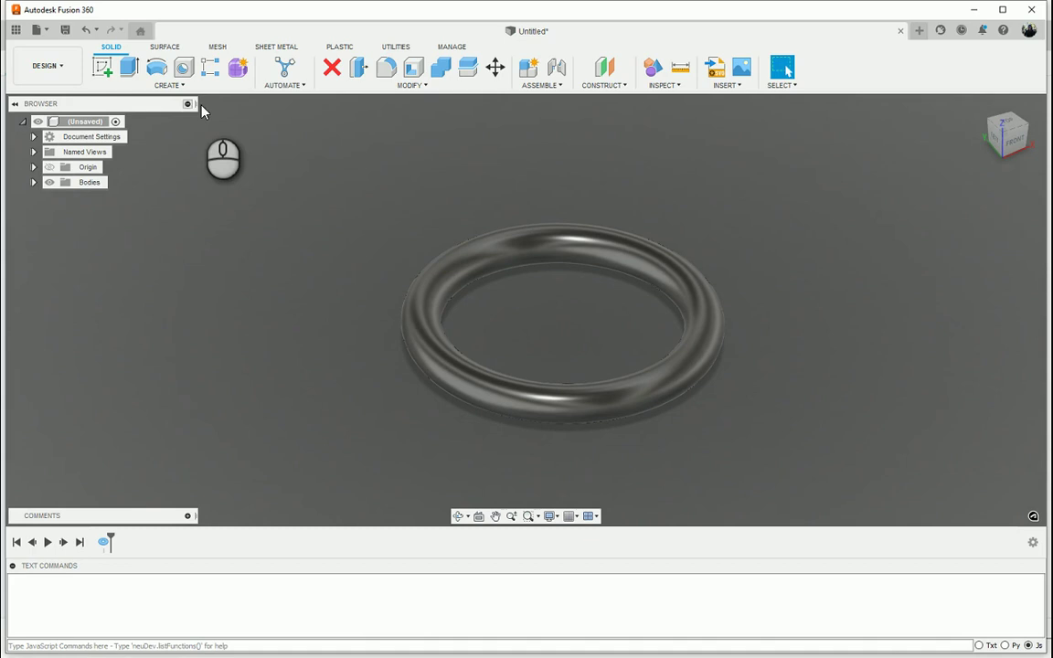
{"action": "left_click", "coordinate": [169, 85]}
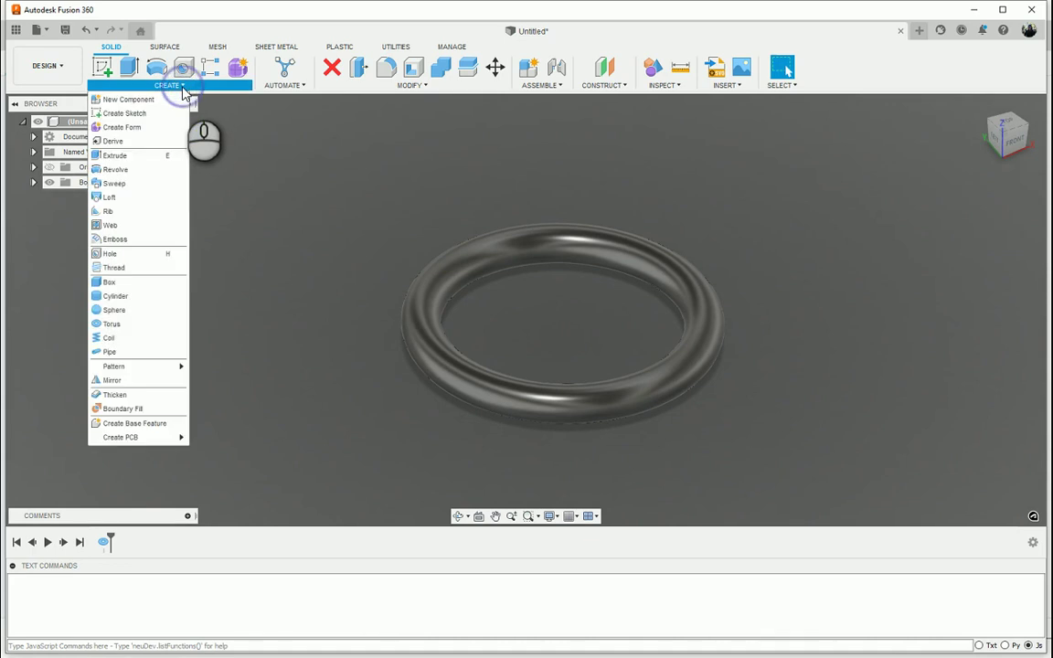
{"action": "left_click", "coordinate": [125, 339]}
{"action": "left_click", "coordinate": [549, 274]}
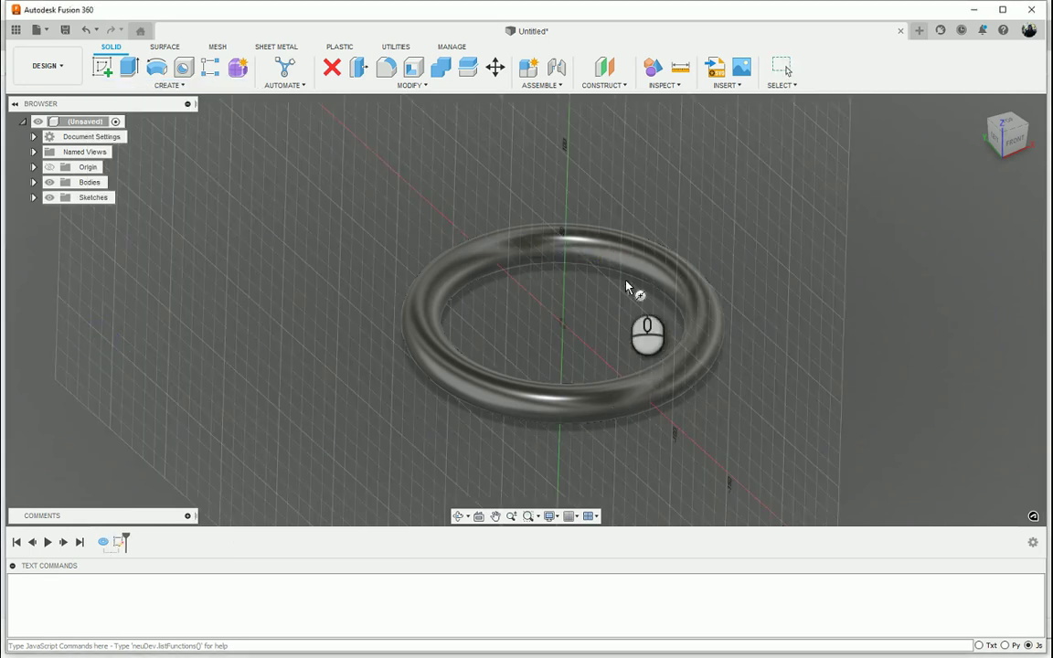
{"action": "middle_click_drag", "start_coordinate": [626, 287], "coordinate": [438, 366], "text": "shift"}
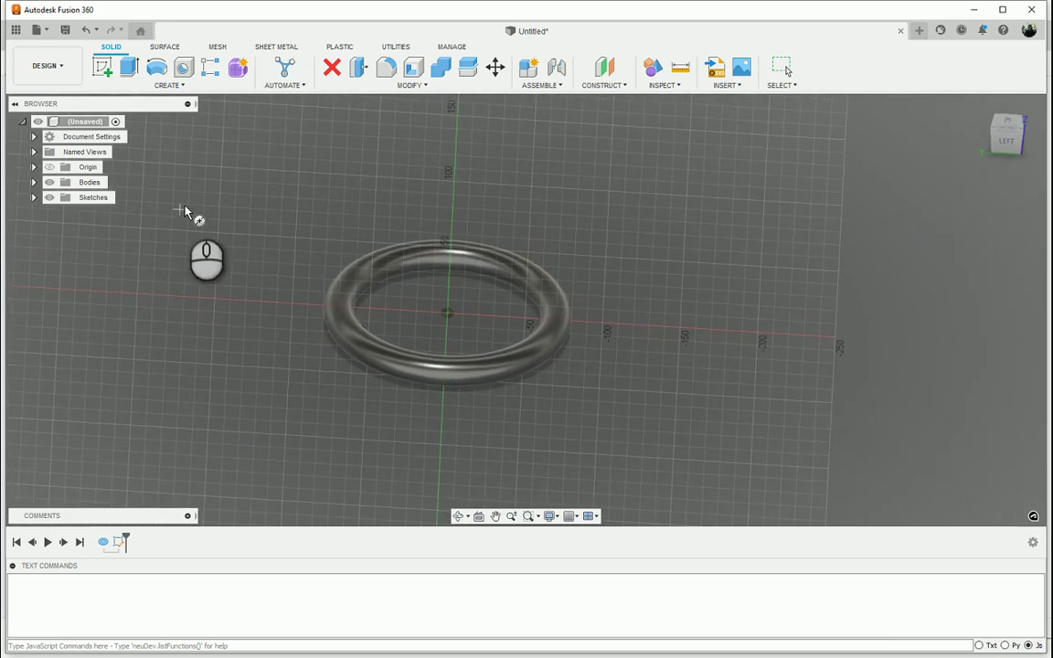
Start a coil on the horizontal origin plane, centred beside the torus on the green axis, with a base circle of about 80 mm diameter
{"action": "left_click", "coordinate": [173, 85]}
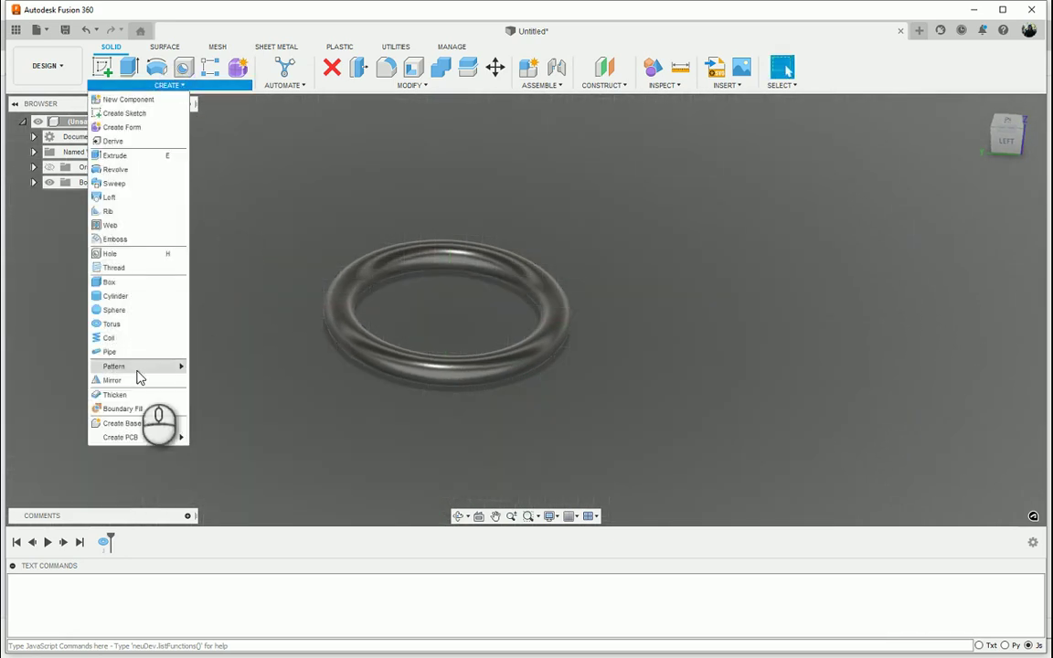
{"action": "left_click", "coordinate": [110, 338]}
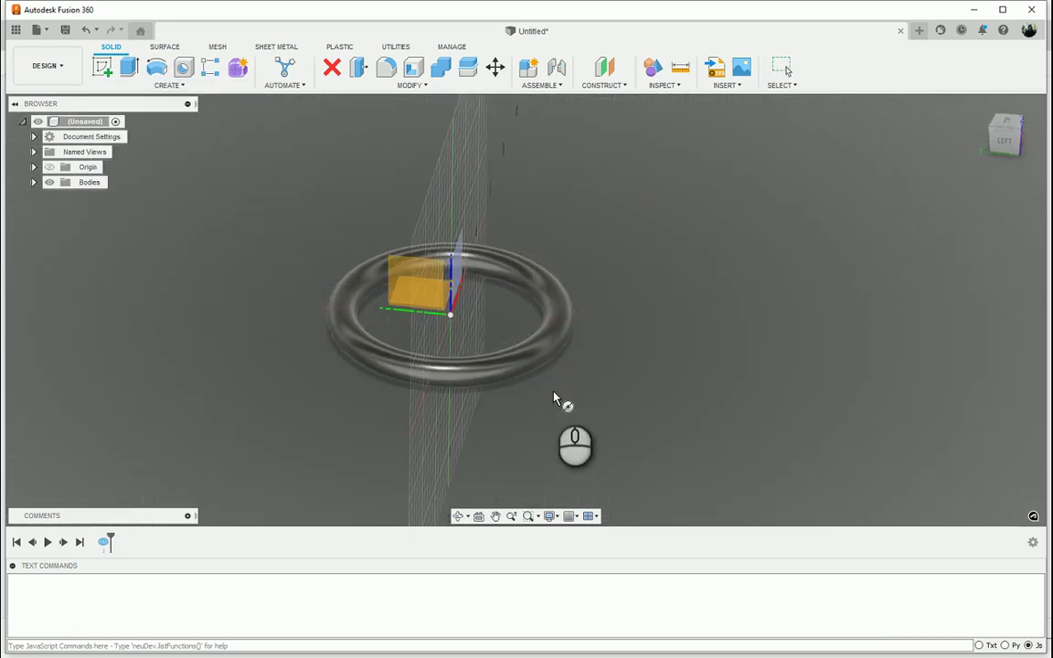
{"action": "mouse_move", "coordinate": [554, 399]}
{"action": "middle_mouse_down", "text": "shift"}
{"action": "mouse_move", "coordinate": [595, 430]}
{"action": "mouse_move", "coordinate": [531, 347]}
{"action": "mouse_move", "coordinate": [555, 337]}
{"action": "mouse_move", "coordinate": [580, 364]}
{"action": "middle_mouse_up", "text": "shift"}
{"action": "left_click", "coordinate": [581, 361]}
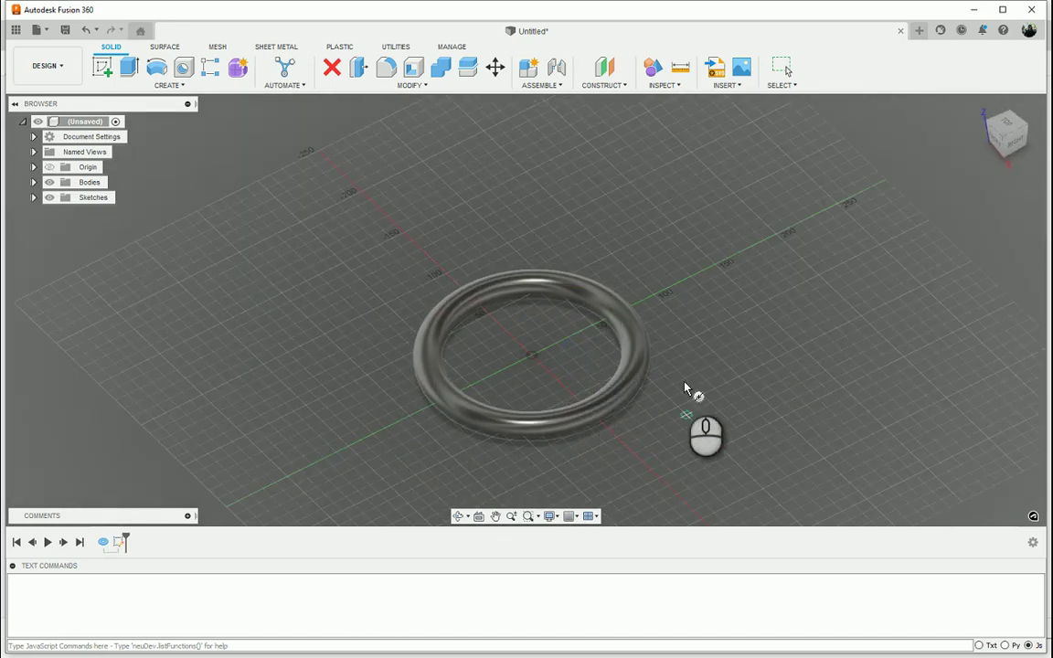
{"action": "middle_click_drag", "start_coordinate": [477, 398], "coordinate": [466, 330], "text": "shift"}
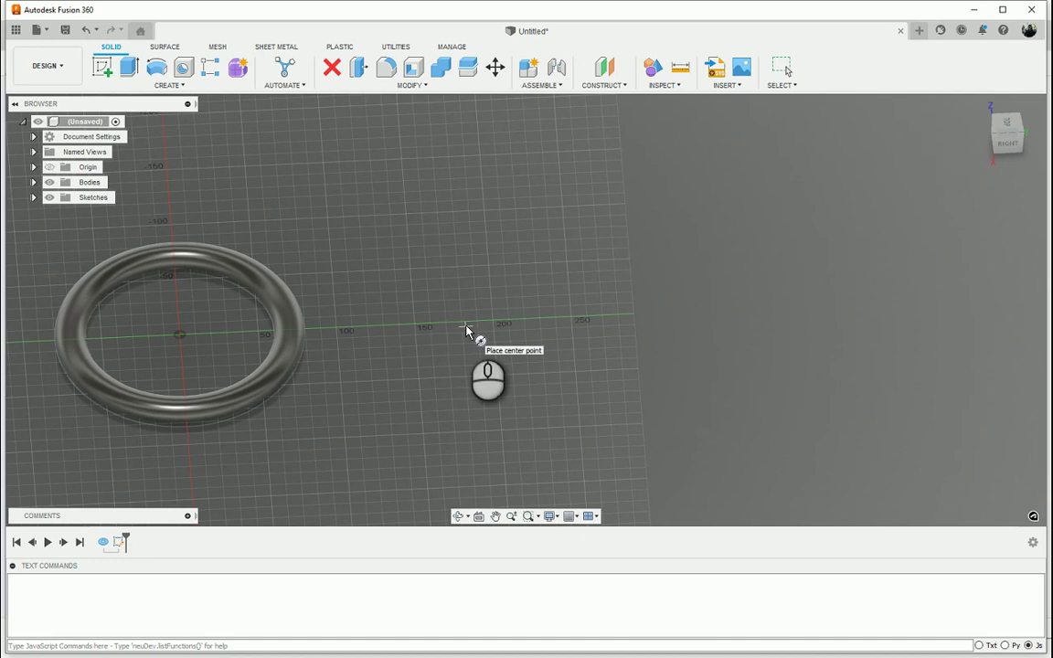
{"action": "left_click", "coordinate": [462, 323]}
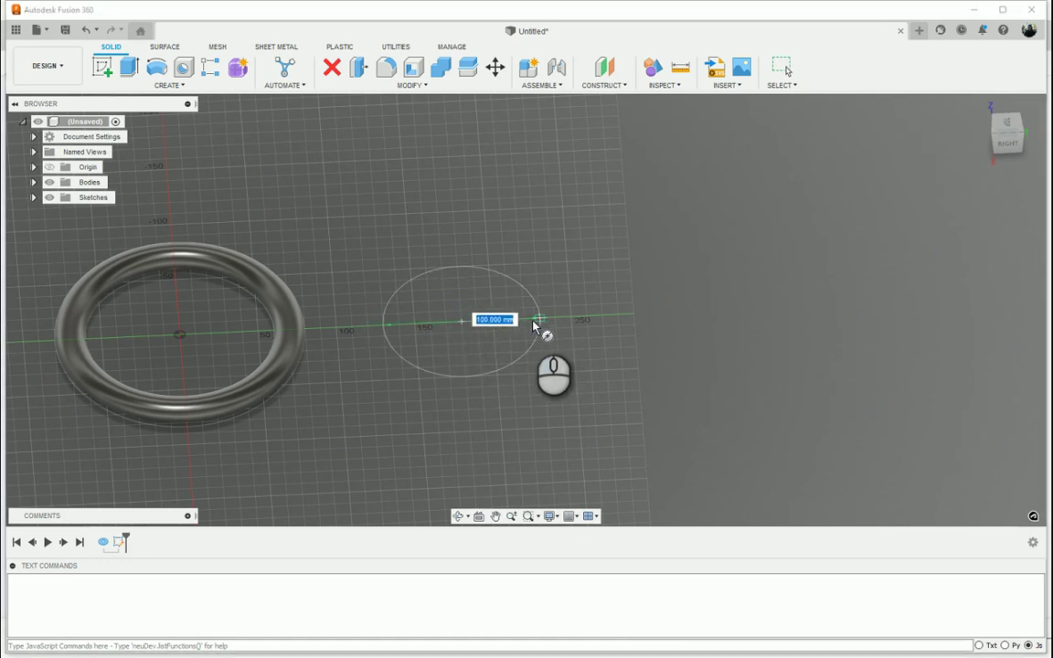
{"action": "left_click", "coordinate": [522, 323]}
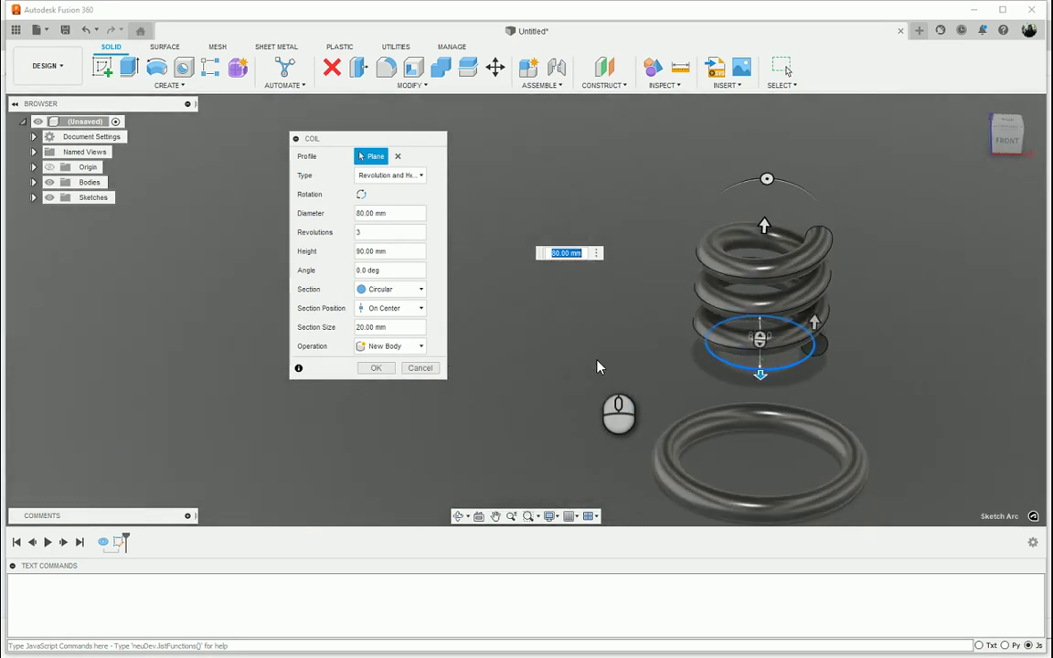
Raise the coil's height to 110 mm, keeping its taper angle at 0 degrees
{"action": "middle_click_drag", "start_coordinate": [599, 366], "coordinate": [416, 346], "text": "shift"}
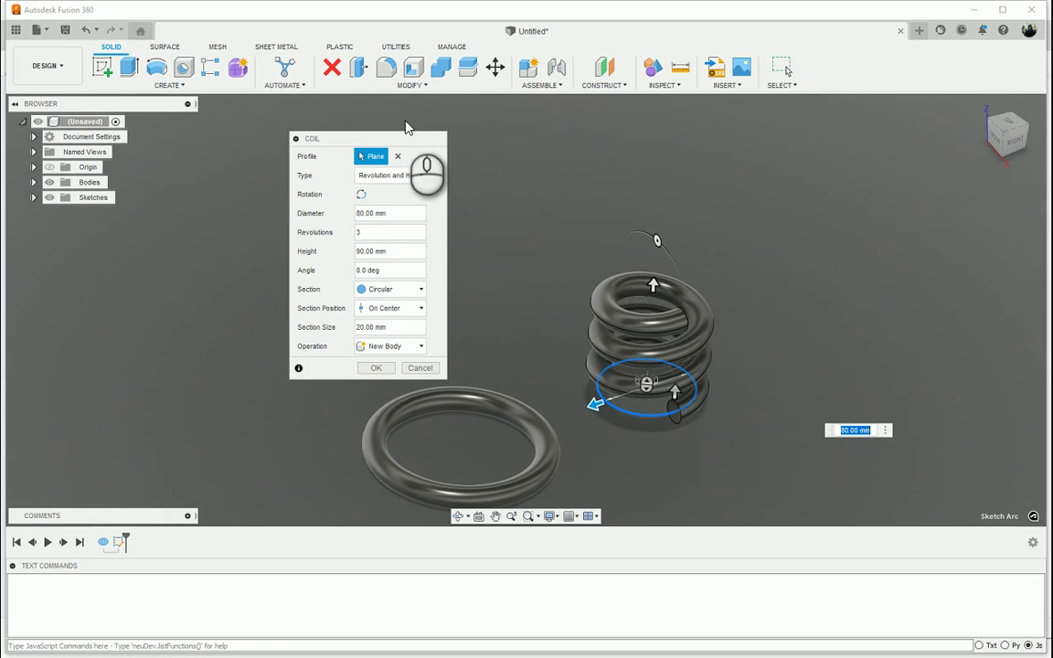
{"action": "left_click_drag", "start_coordinate": [354, 139], "coordinate": [295, 141]}
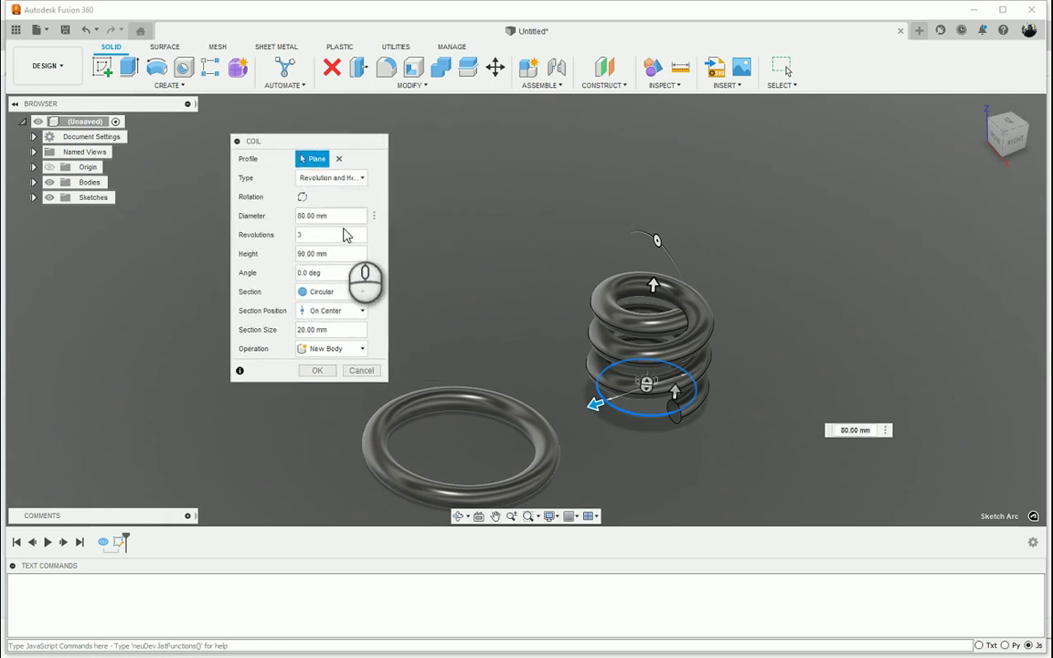
{"action": "mouse_move", "coordinate": [659, 242]}
{"action": "left_mouse_down"}
{"action": "mouse_move", "coordinate": [635, 233]}
{"action": "mouse_move", "coordinate": [670, 256]}
{"action": "mouse_move", "coordinate": [637, 228]}
{"action": "mouse_move", "coordinate": [667, 228]}
{"action": "mouse_move", "coordinate": [655, 232]}
{"action": "left_mouse_up"}
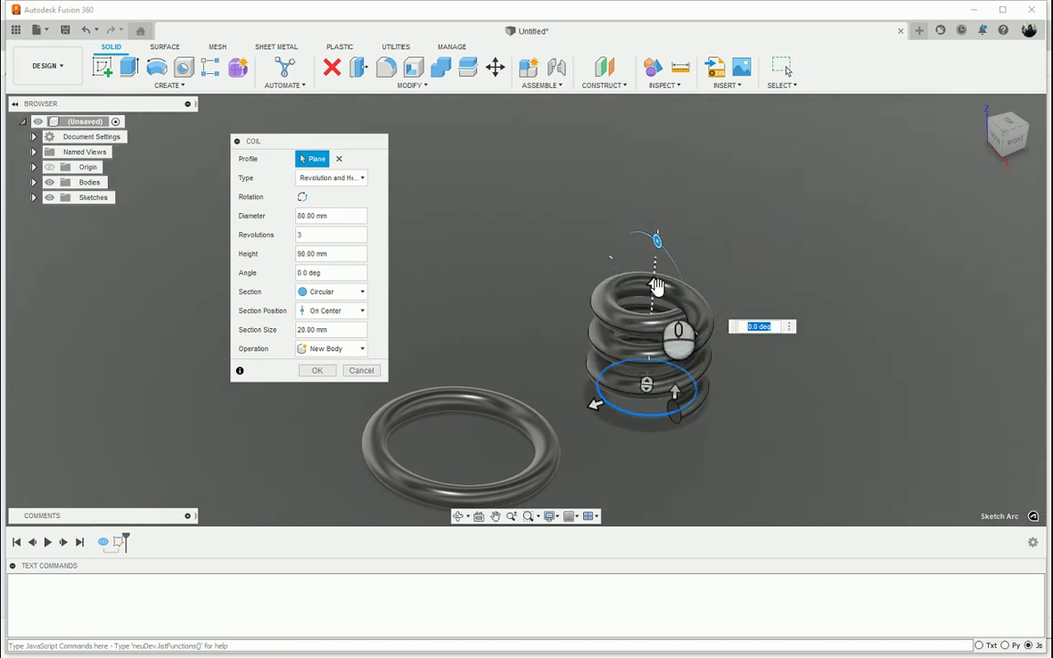
{"action": "mouse_move", "coordinate": [655, 283]}
{"action": "left_mouse_down"}
{"action": "mouse_move", "coordinate": [661, 164]}
{"action": "mouse_move", "coordinate": [655, 270]}
{"action": "left_mouse_up"}
{"action": "scroll", "coordinate": [631, 402], "scroll_direction": "up", "scroll_amount": 3}
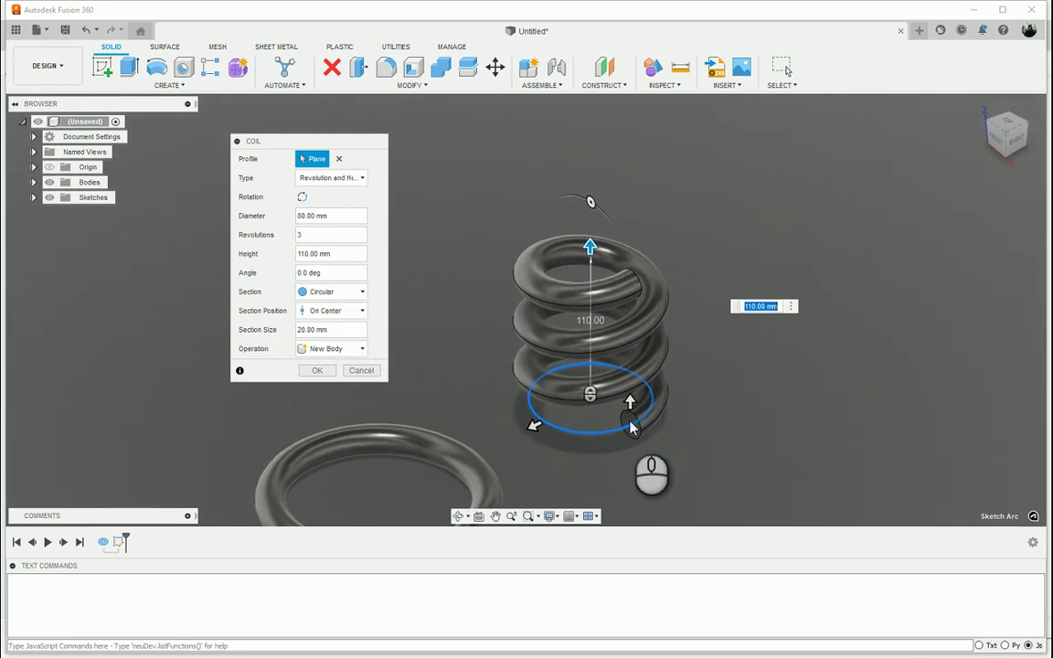
Set the coil's section size to 30 mm and its diameter to 160 mm
{"action": "mouse_move", "coordinate": [640, 401]}
{"action": "left_mouse_down"}
{"action": "mouse_move", "coordinate": [648, 408]}
{"action": "mouse_move", "coordinate": [649, 351]}
{"action": "mouse_move", "coordinate": [648, 404]}
{"action": "left_mouse_up"}
{"action": "middle_click_drag", "start_coordinate": [648, 404], "coordinate": [559, 367], "text": "shift"}
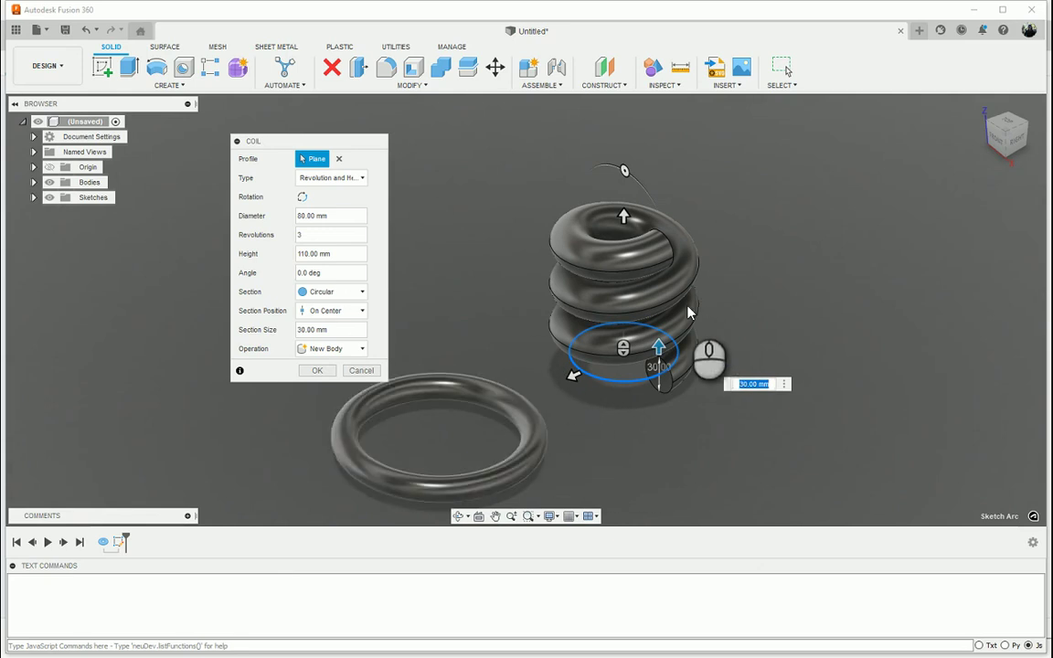
{"action": "left_click_drag", "start_coordinate": [571, 374], "coordinate": [533, 394]}
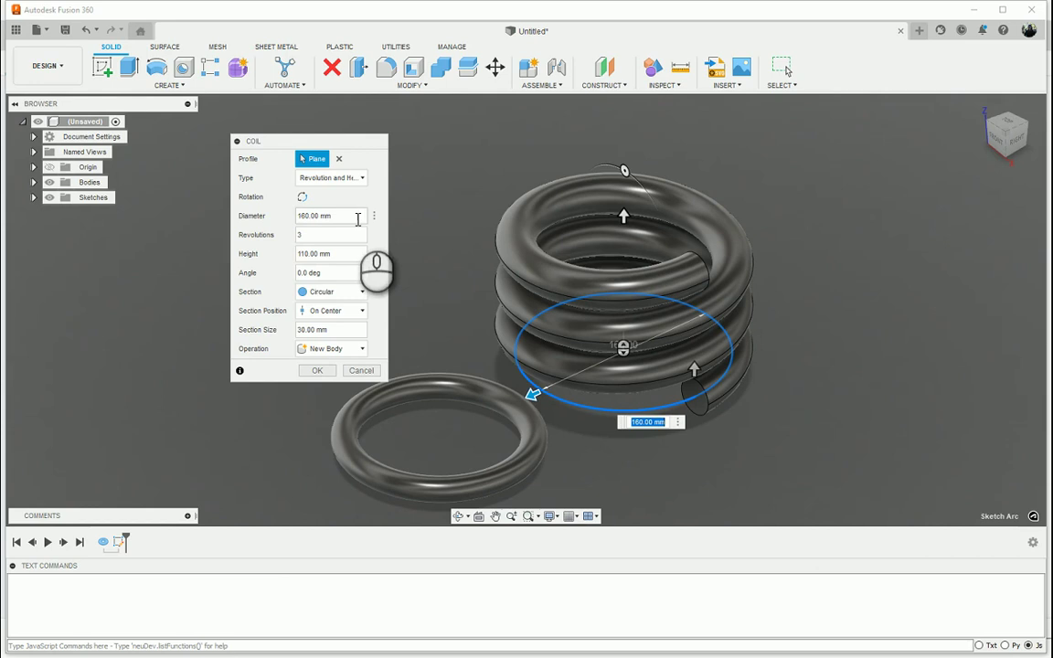
Change the coil's type to Height and Pitch
{"action": "left_click", "coordinate": [352, 178]}
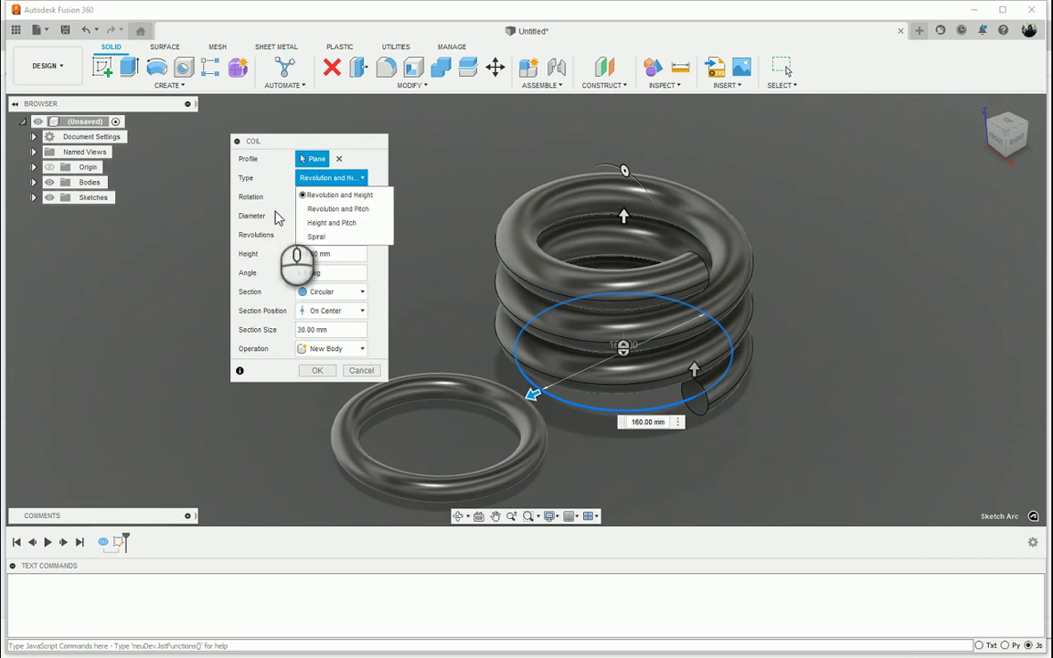
{"action": "left_click", "coordinate": [358, 223]}
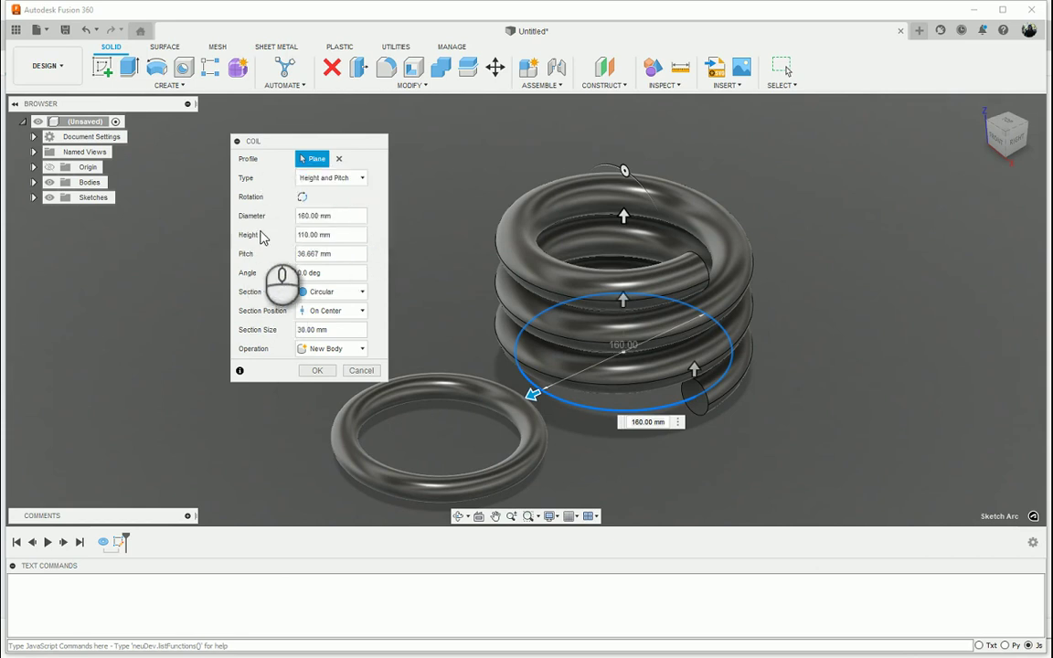
Change the coil's type to Revolution and Height and set it to 4 revolutions
{"action": "left_click", "coordinate": [344, 183]}
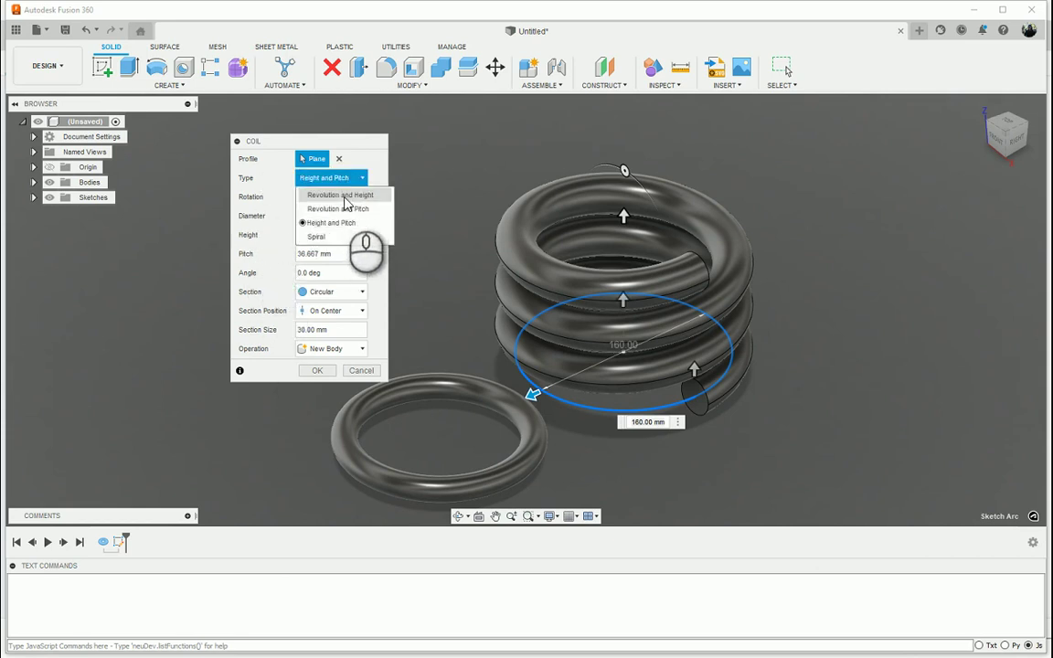
{"action": "left_click", "coordinate": [343, 195]}
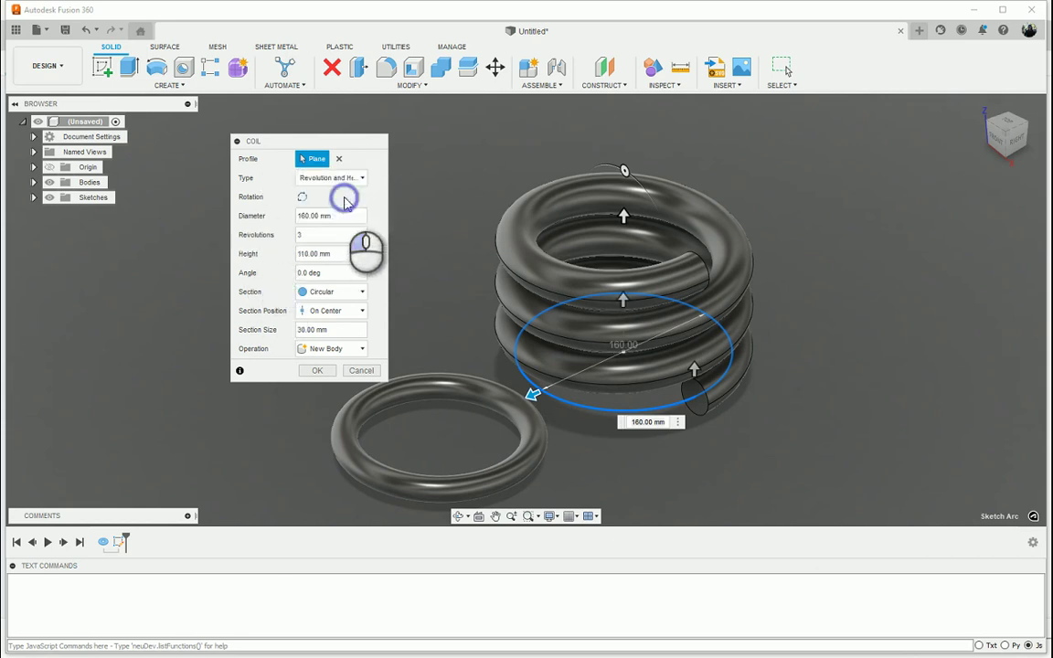
{"action": "left_click", "coordinate": [318, 235]}
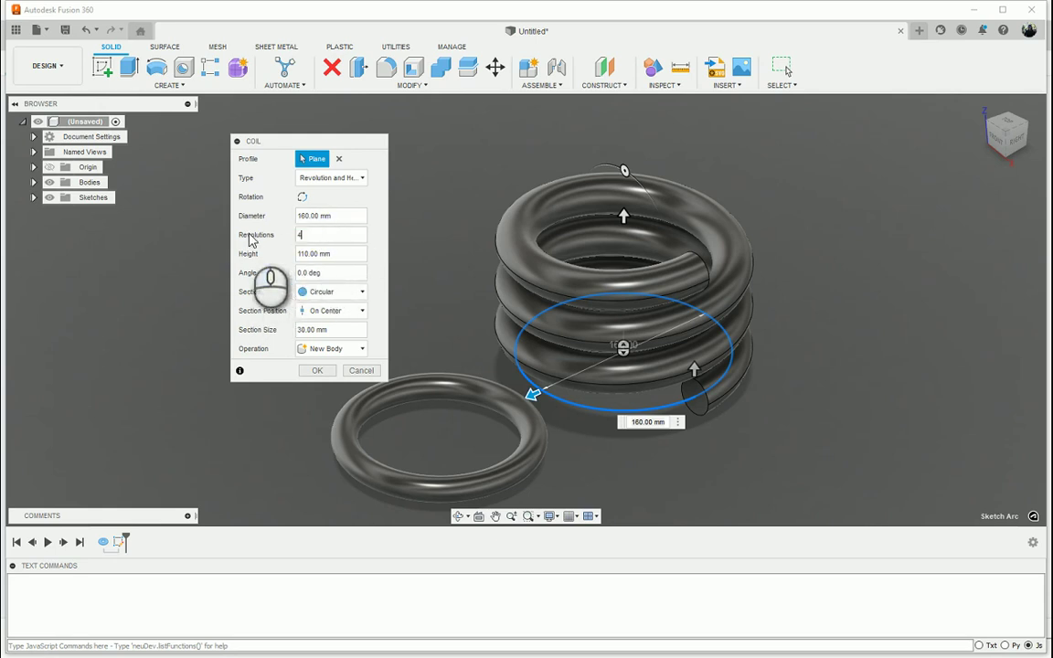
Adjust the coil's height, trying 250 mm and 120 mm before settling on 280 mm
{"action": "scroll", "coordinate": [795, 457], "scroll_direction": "down", "scroll_amount": 2}
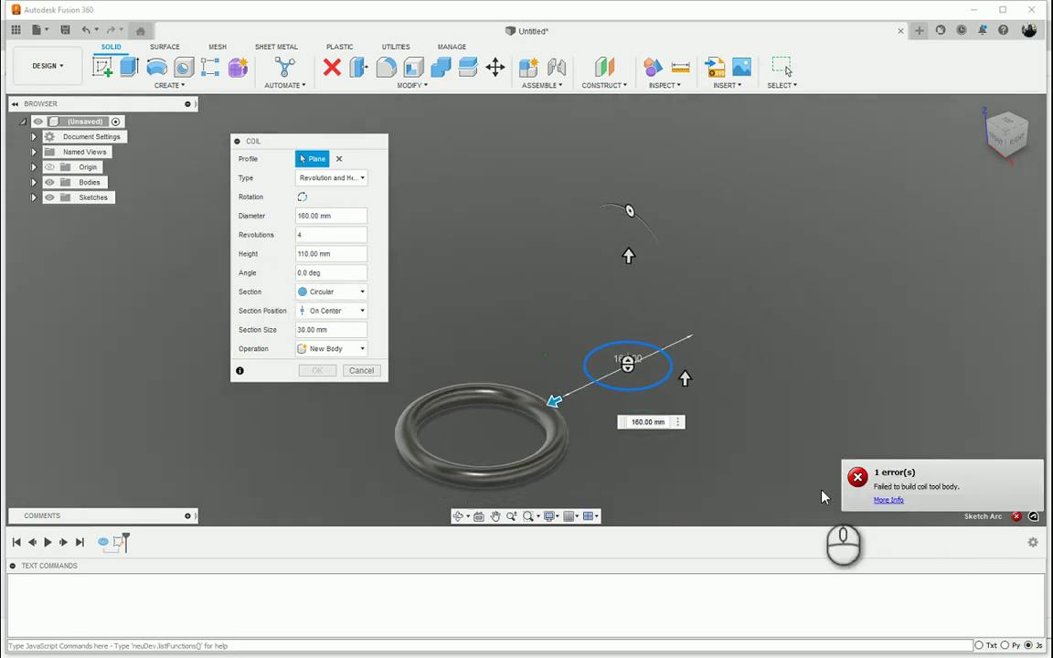
{"action": "left_click_drag", "start_coordinate": [630, 252], "coordinate": [630, 128]}
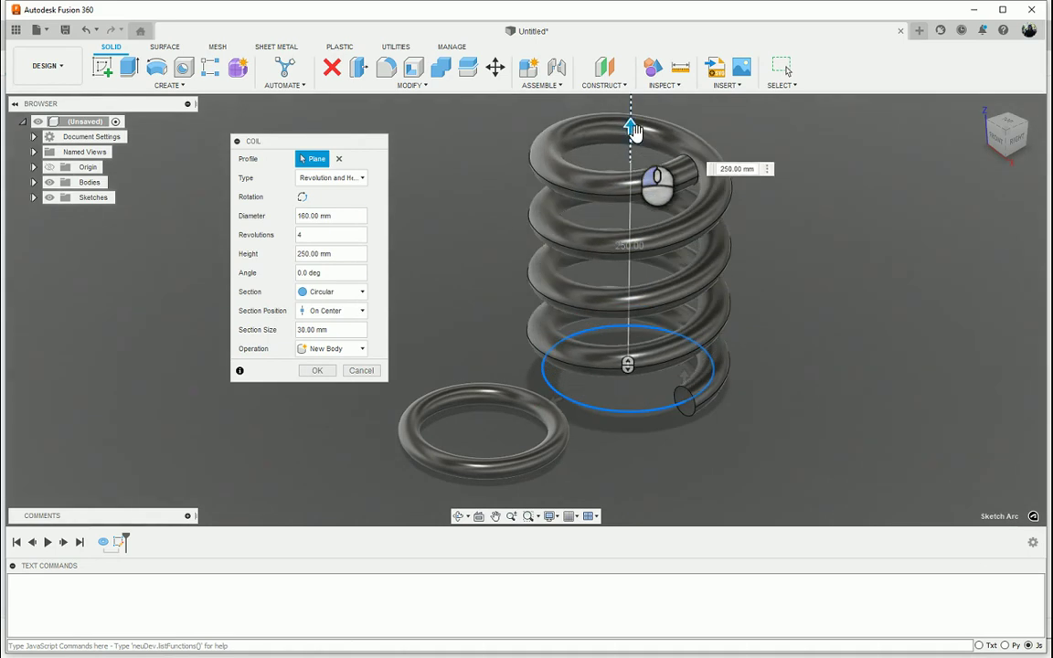
{"action": "middle_click_drag", "start_coordinate": [811, 301], "coordinate": [601, 271], "text": "shift"}
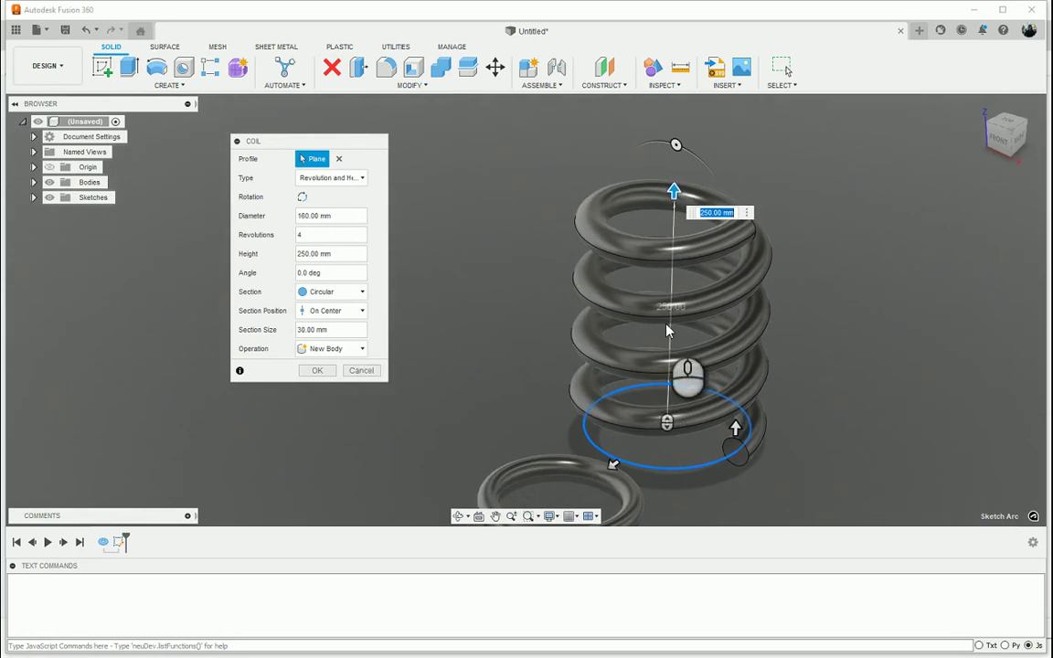
{"action": "left_click_drag", "start_coordinate": [676, 192], "coordinate": [691, 312]}
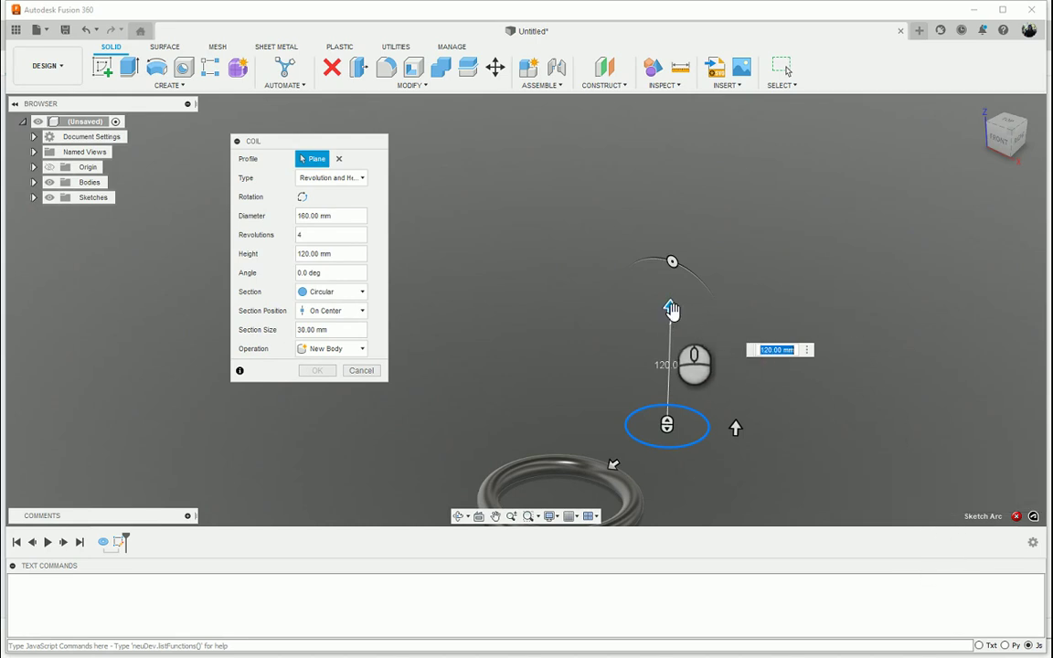
{"action": "left_click_drag", "start_coordinate": [673, 312], "coordinate": [608, 222]}
Try the Revolution and Pitch type and the Height and Pitch type on the coil
{"action": "left_click", "coordinate": [332, 178]}
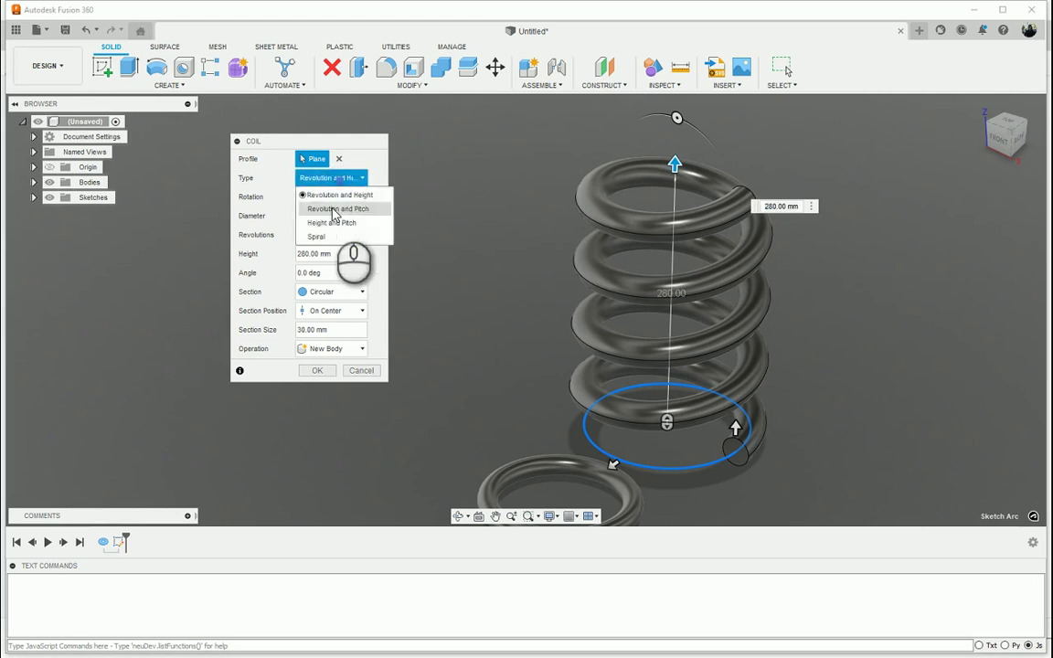
{"action": "left_click", "coordinate": [347, 209]}
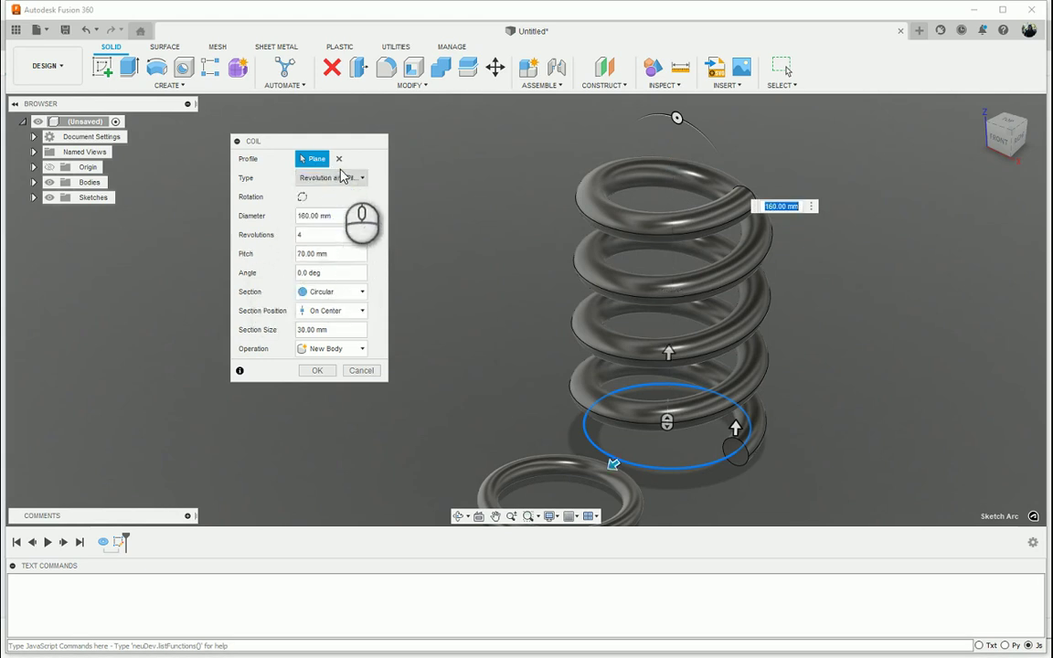
{"action": "left_click", "coordinate": [333, 177]}
{"action": "left_click", "coordinate": [324, 222]}
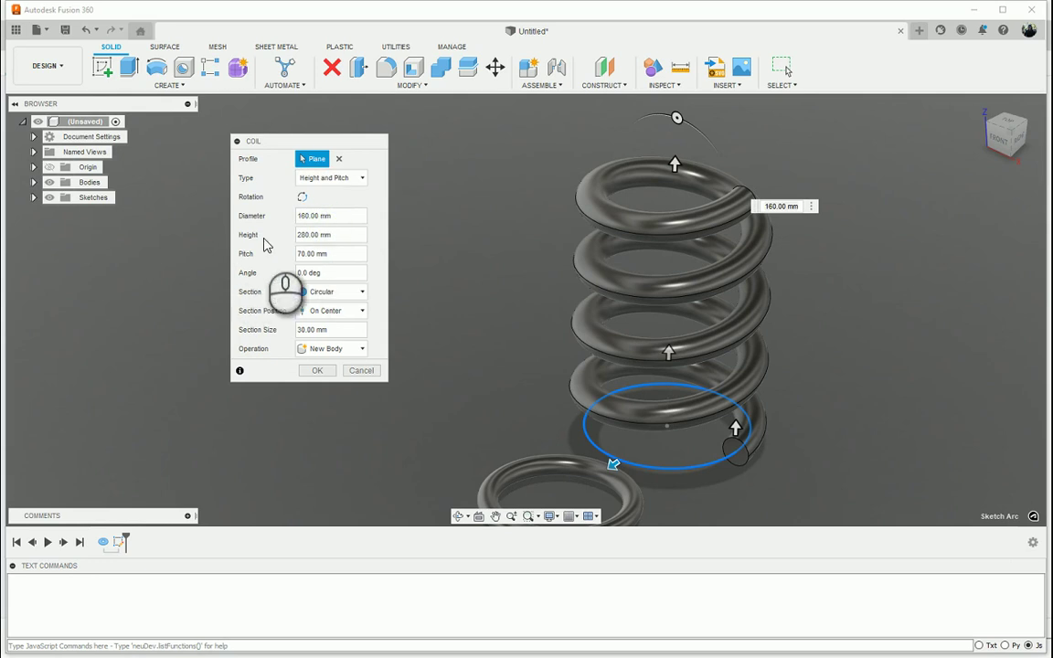
Try the Spiral type on the coil and inspect where it crosses the torus
{"action": "left_click", "coordinate": [357, 182]}
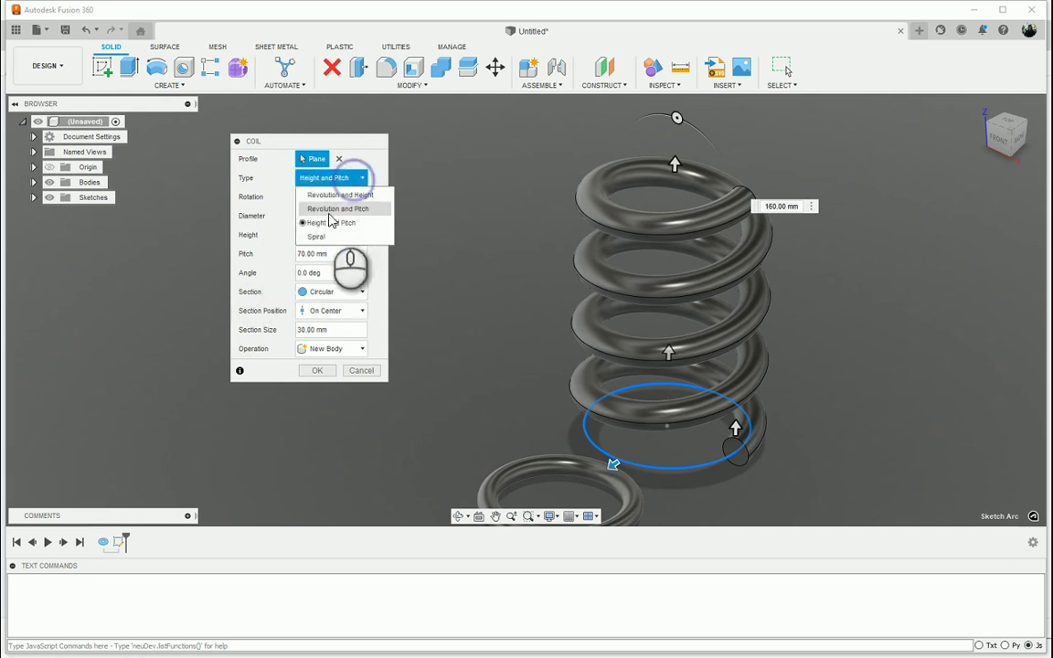
{"action": "left_click", "coordinate": [316, 237]}
{"action": "middle_click_drag", "start_coordinate": [651, 380], "coordinate": [658, 392], "text": "shift"}
{"action": "scroll", "coordinate": [658, 392], "scroll_direction": "up", "scroll_amount": 5}
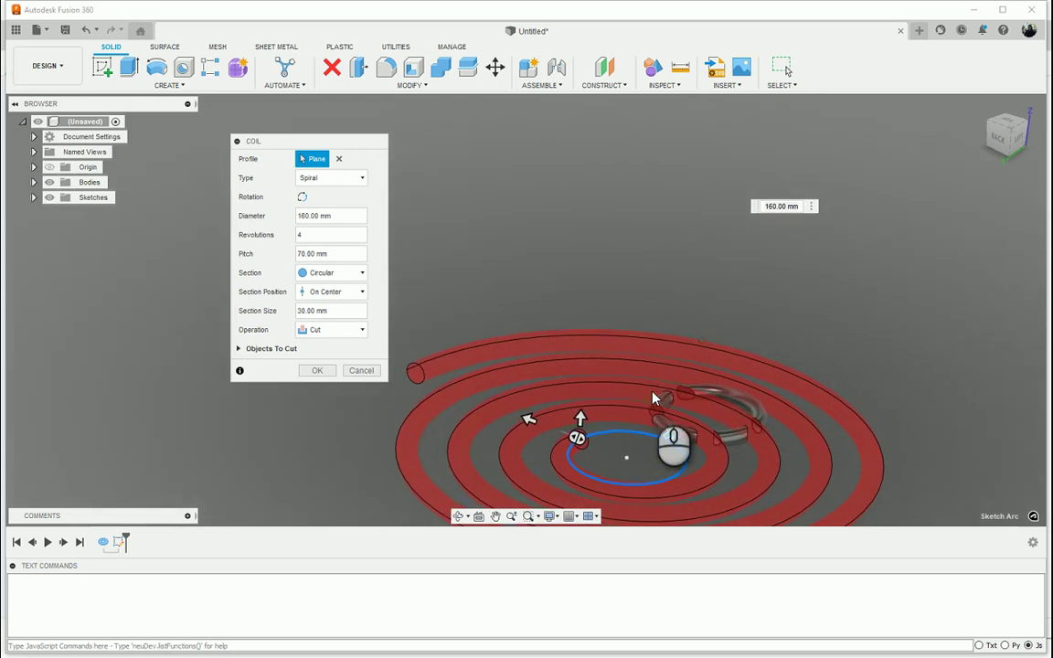
{"action": "scroll", "coordinate": [643, 483], "scroll_direction": "up", "scroll_amount": 3}
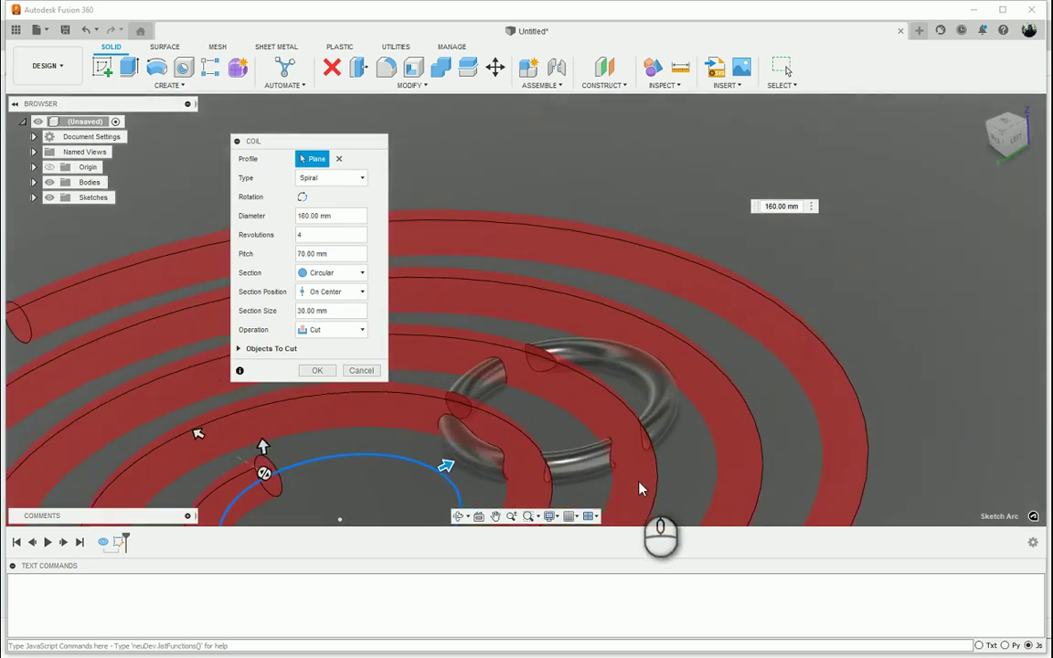
{"action": "middle_click_drag", "start_coordinate": [642, 486], "coordinate": [676, 418], "text": "shift"}
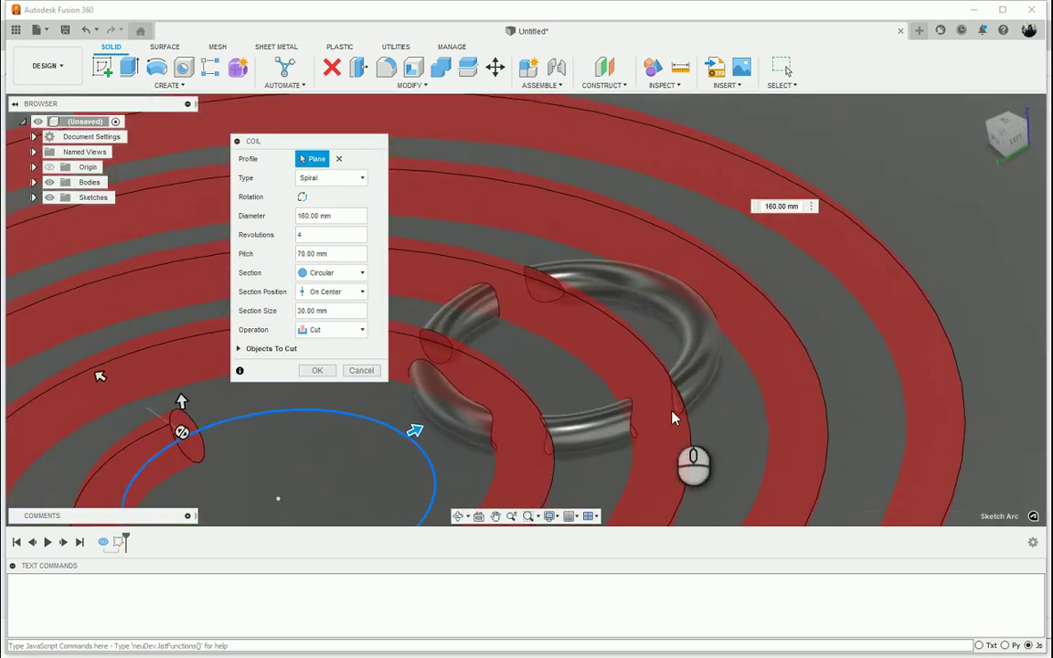
Set the spiral coil's operation to Join
{"action": "left_click", "coordinate": [356, 331]}
{"action": "left_click", "coordinate": [330, 349]}
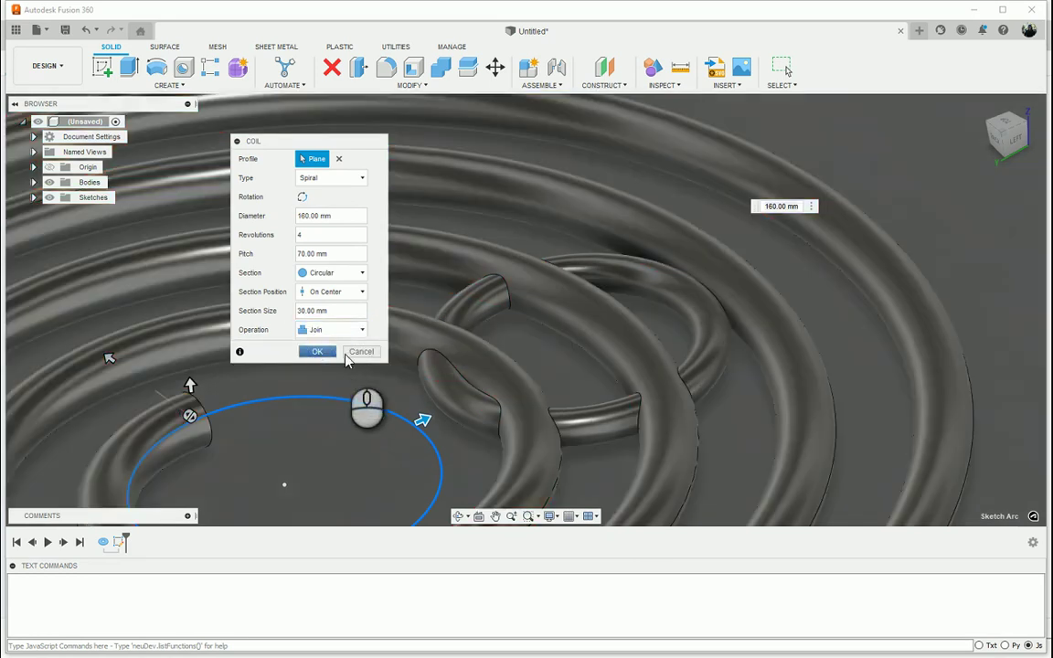
{"action": "scroll", "coordinate": [575, 427], "scroll_direction": "down", "scroll_amount": 2}
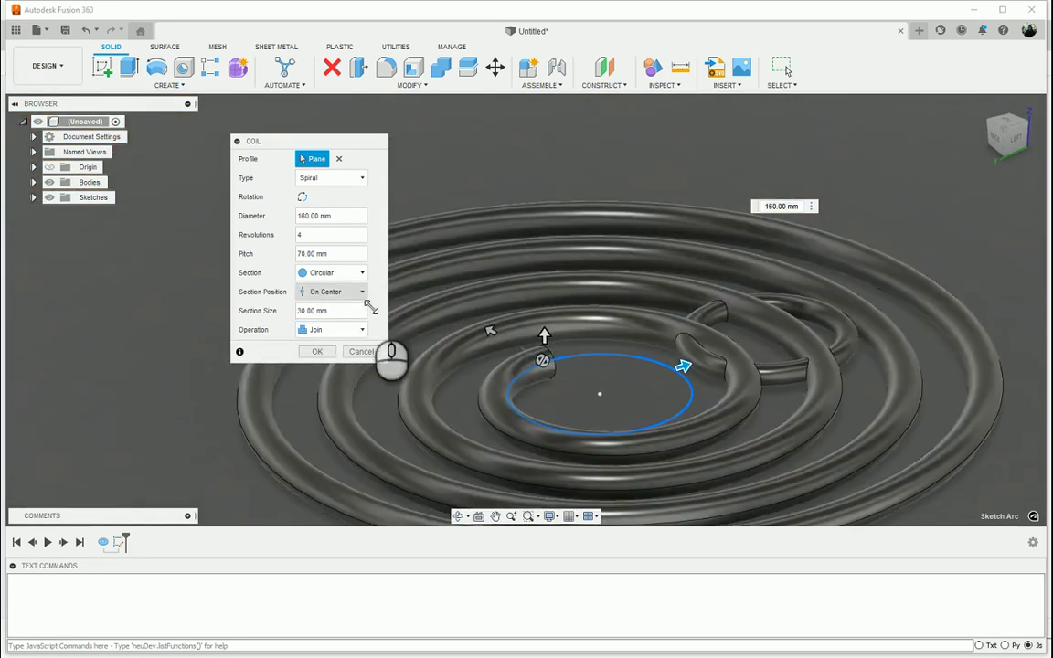
Return the coil's type to Revolution and Height
{"action": "left_click", "coordinate": [321, 178]}
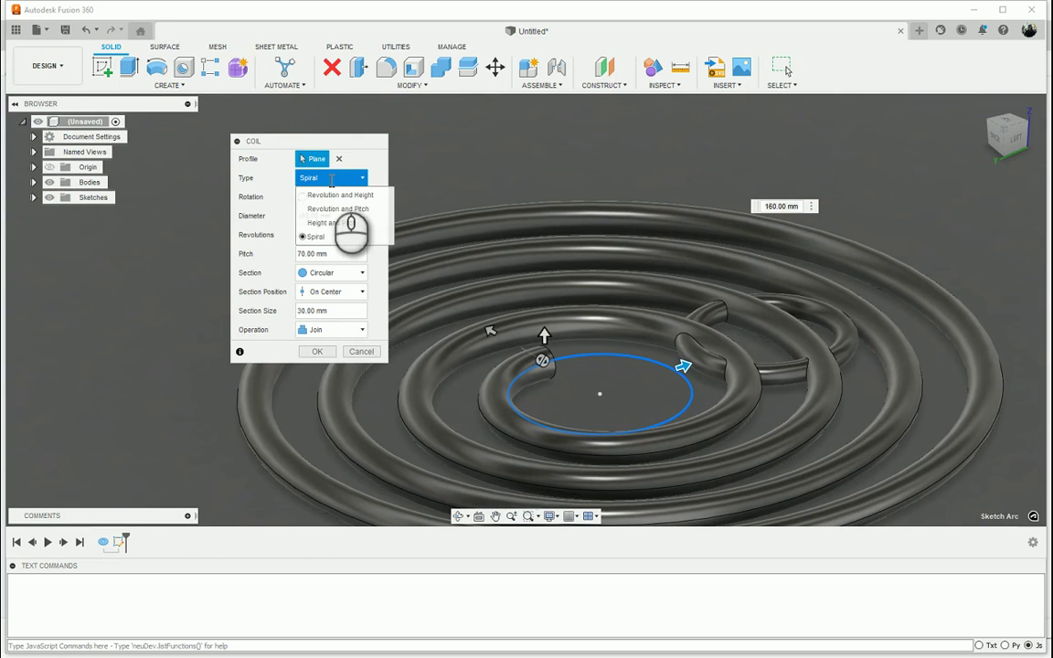
{"action": "left_click", "coordinate": [352, 193]}
{"action": "middle_click_drag", "start_coordinate": [655, 338], "coordinate": [561, 423], "text": "shift"}
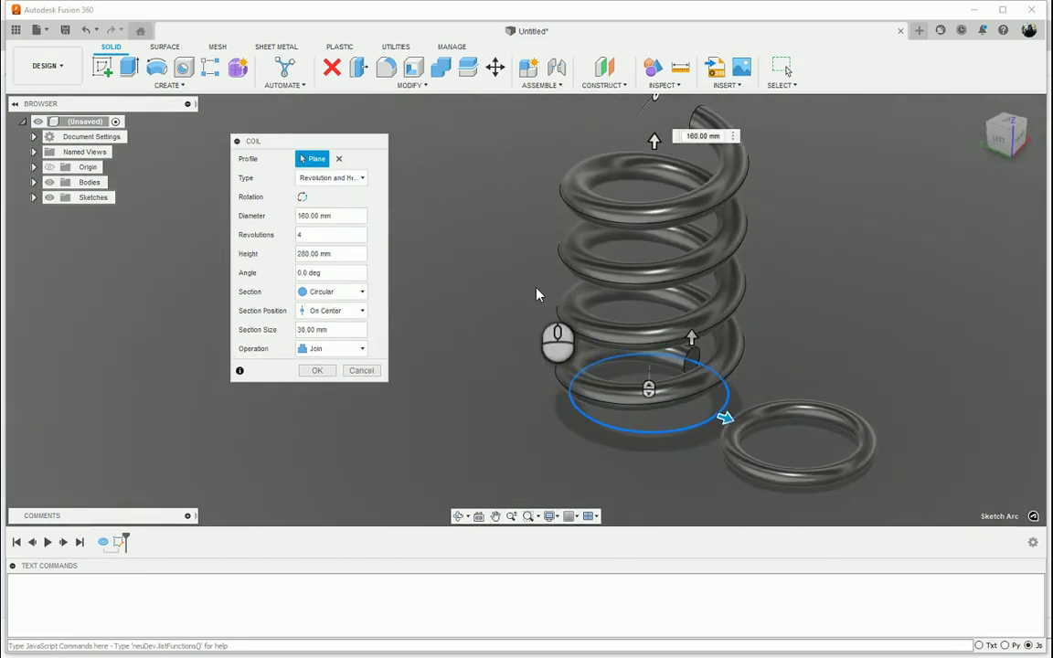
{"action": "middle_click_drag", "start_coordinate": [630, 322], "coordinate": [557, 371]}
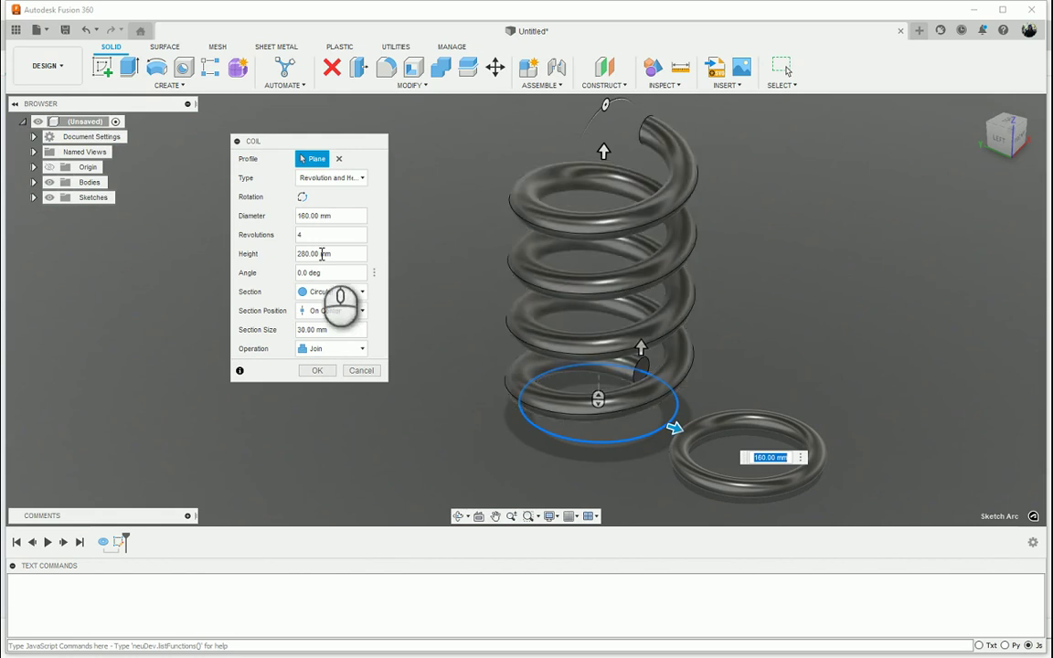
Try a Square section for the coil and inspect its shape
{"action": "left_click", "coordinate": [356, 293]}
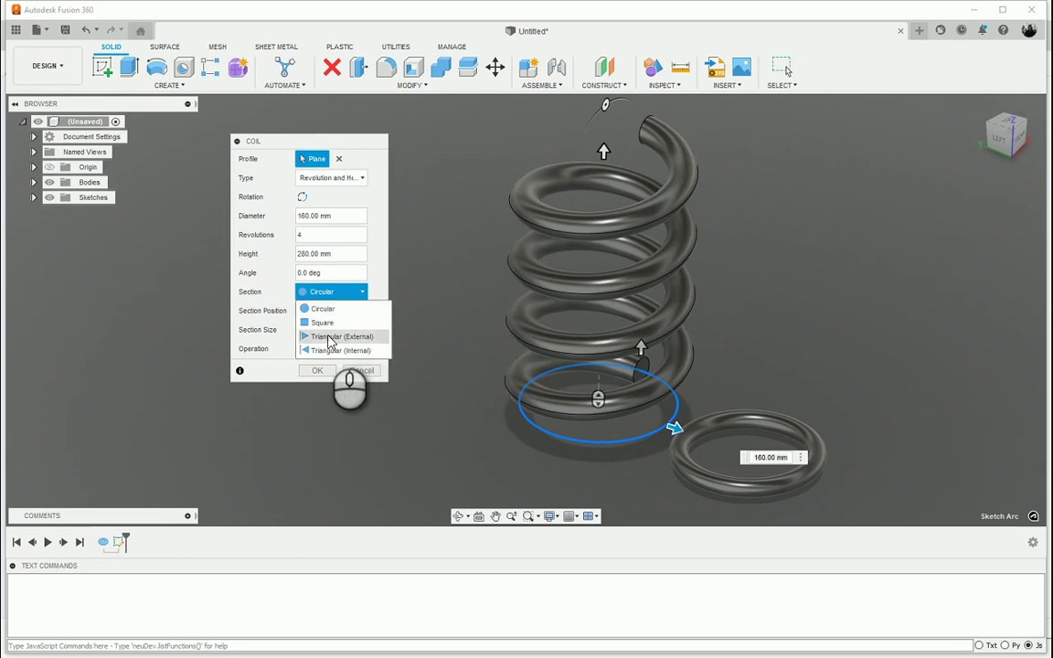
{"action": "left_click", "coordinate": [327, 323]}
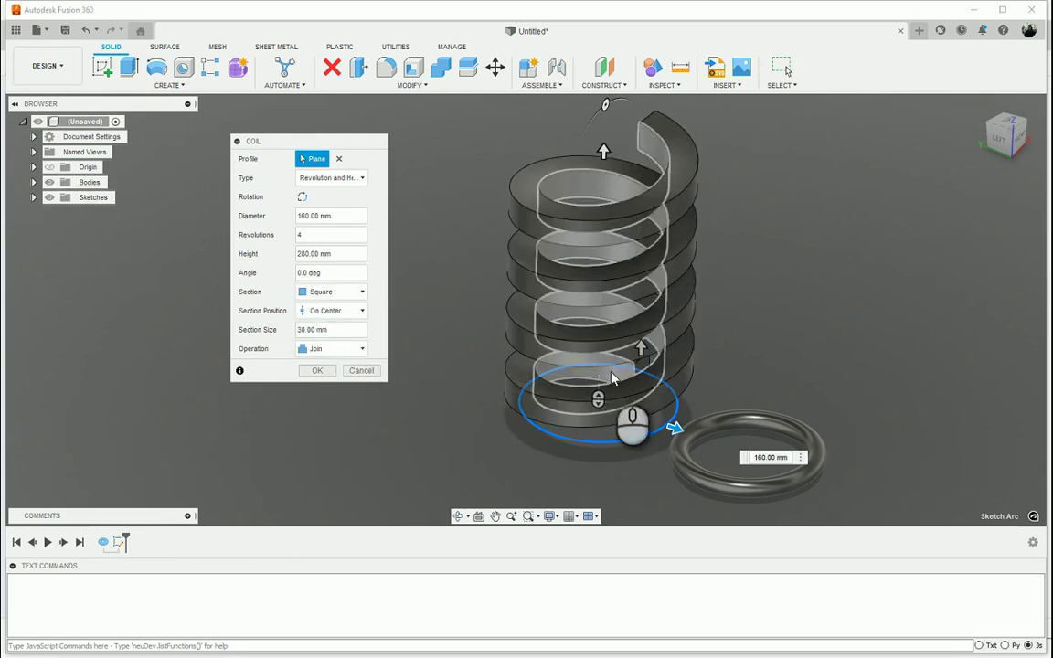
{"action": "middle_click_drag", "start_coordinate": [612, 371], "coordinate": [579, 403], "text": "shift"}
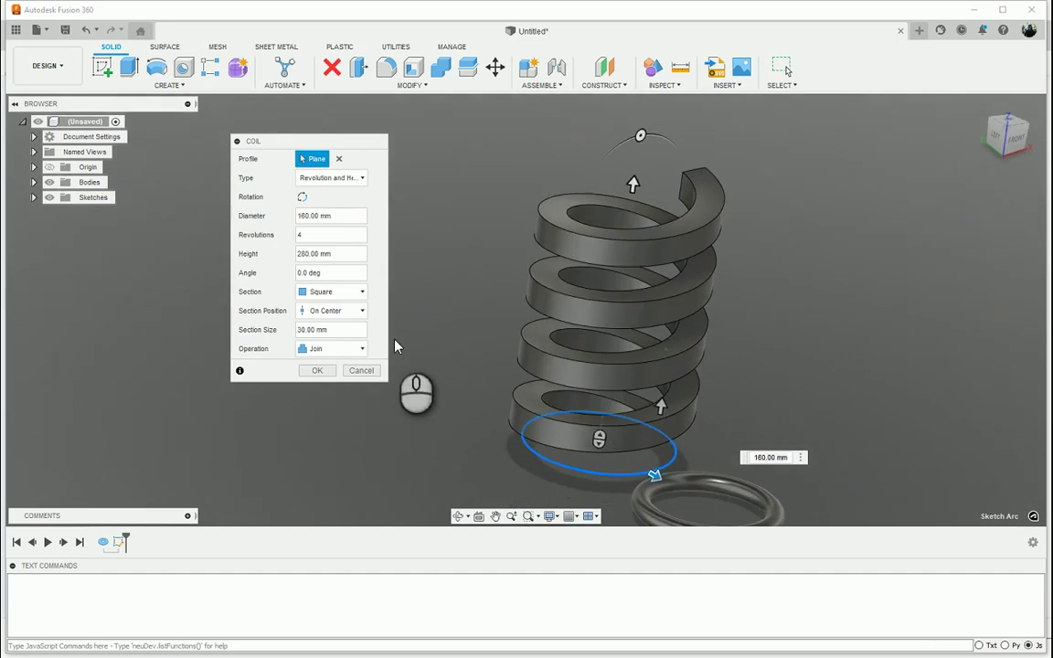
Try the Triangular (External) and Triangular (Internal) sections on the coil and compare their profiles
{"action": "left_click", "coordinate": [354, 291]}
{"action": "left_click", "coordinate": [340, 336]}
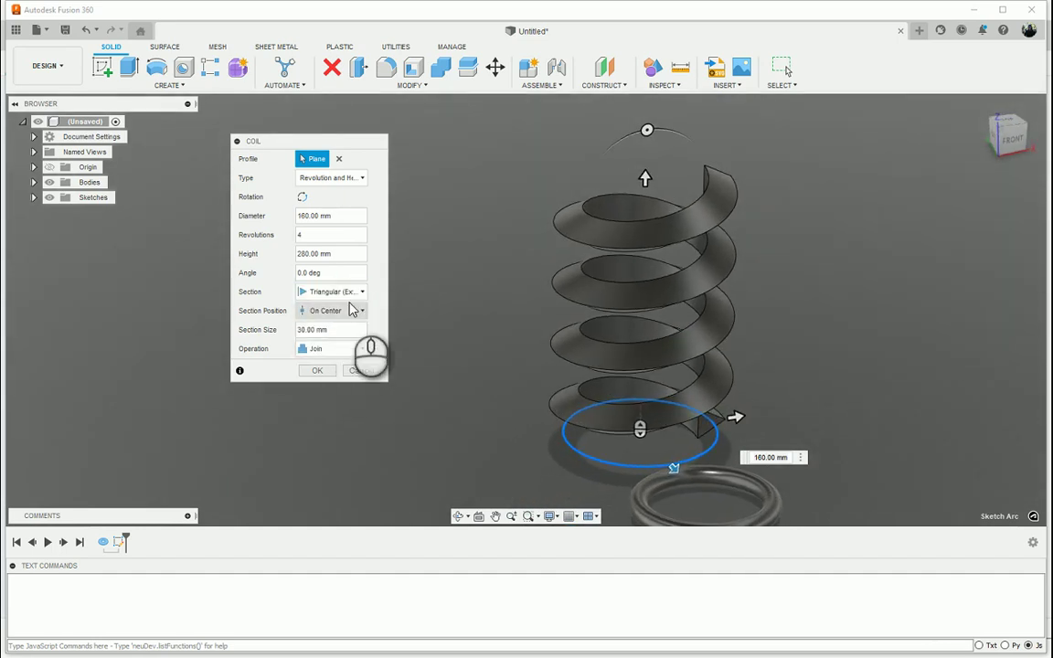
{"action": "left_click", "coordinate": [352, 292]}
{"action": "left_click", "coordinate": [341, 351]}
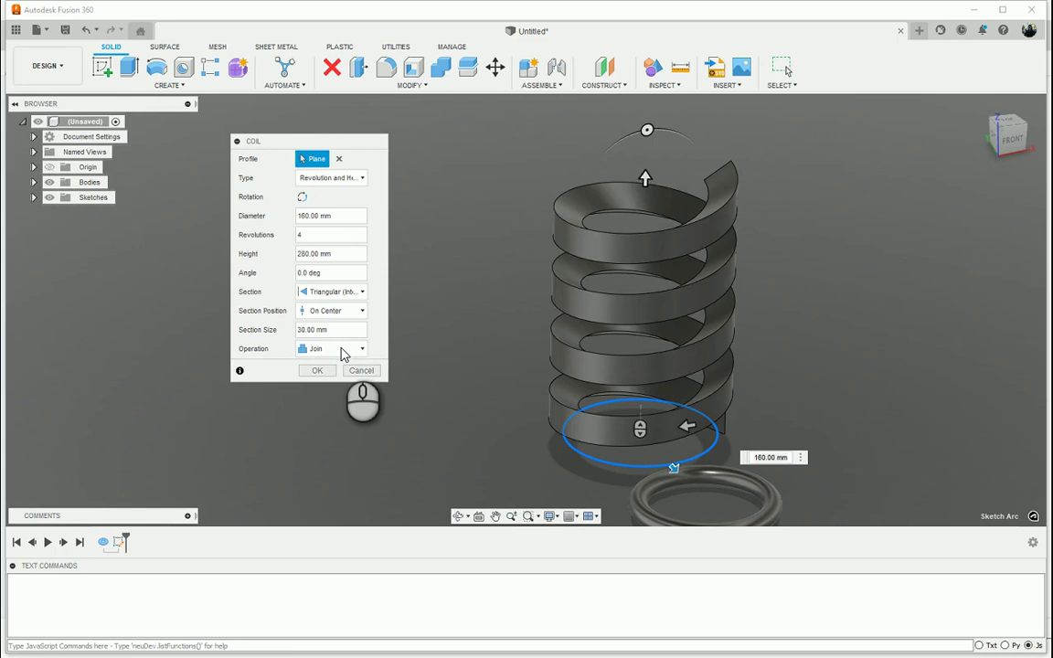
{"action": "middle_click_drag", "start_coordinate": [613, 342], "coordinate": [525, 208], "text": "shift"}
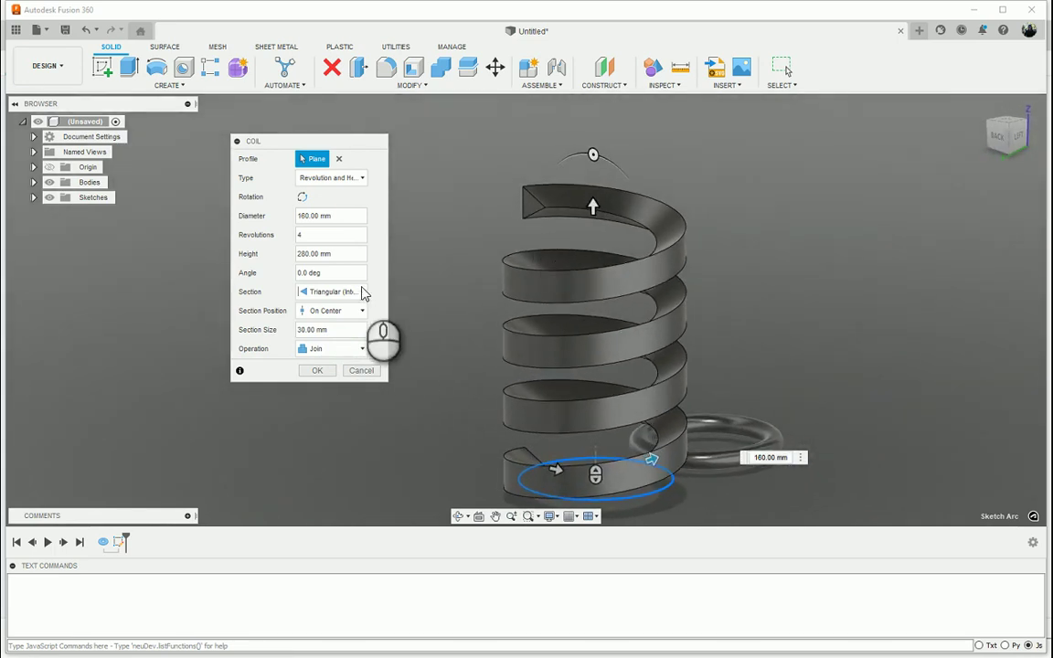
Set the coil's section to Triangular (External)
{"action": "left_click", "coordinate": [355, 290]}
{"action": "left_click", "coordinate": [348, 338]}
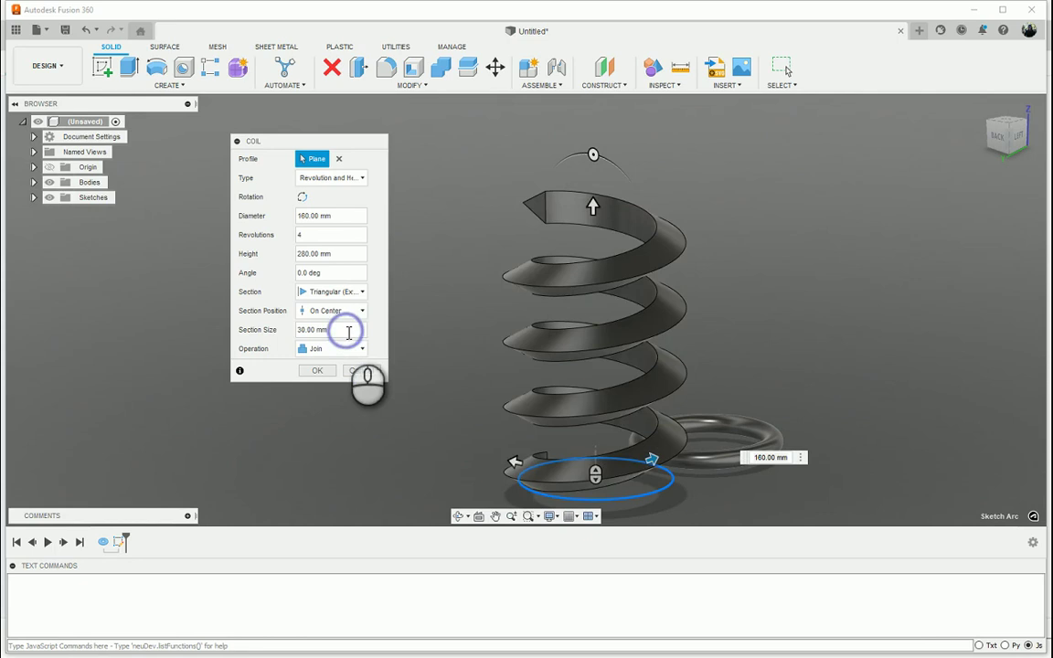
{"action": "middle_click_drag", "start_coordinate": [588, 205], "coordinate": [455, 346], "text": "shift"}
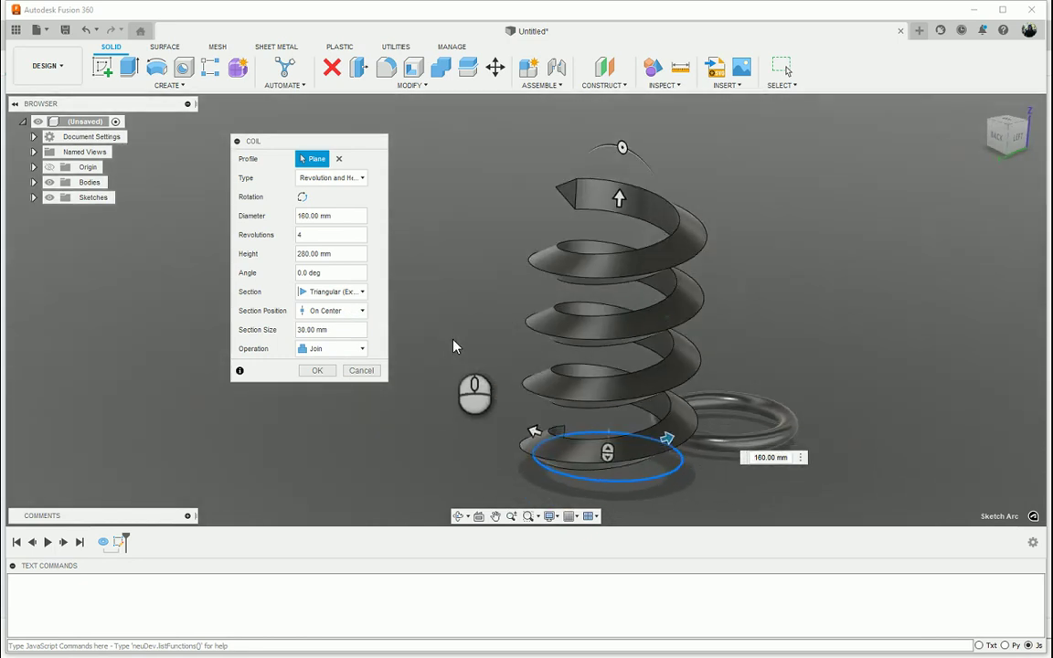
Try the coil's section position as Inside and return it to On Center
{"action": "scroll", "coordinate": [455, 345], "scroll_direction": "down", "scroll_amount": 3}
{"action": "left_click", "coordinate": [360, 311]}
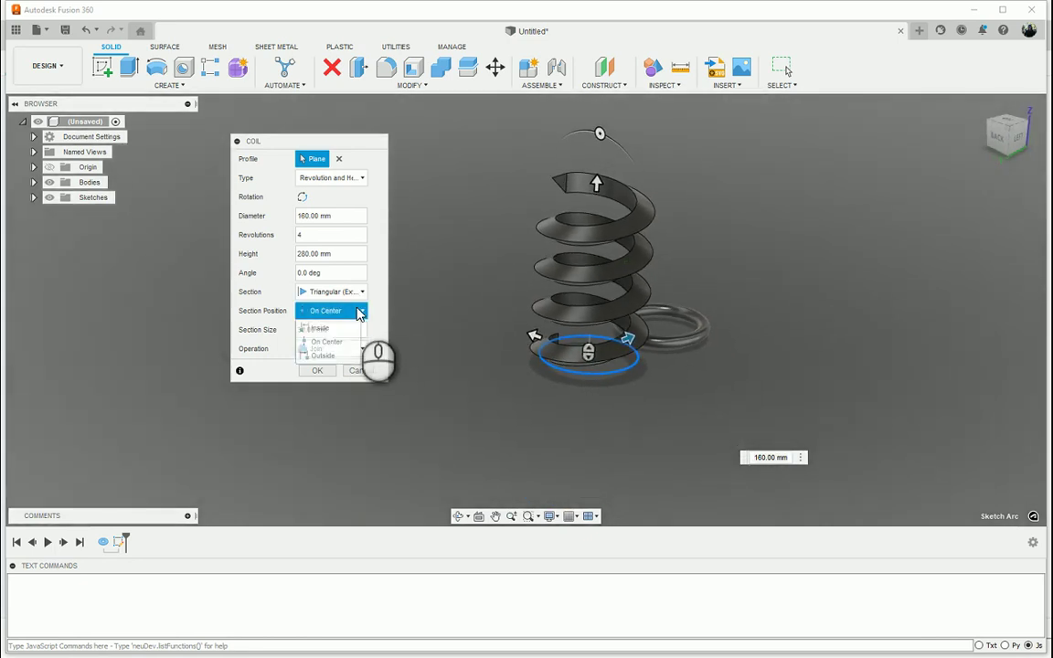
{"action": "left_click", "coordinate": [342, 328]}
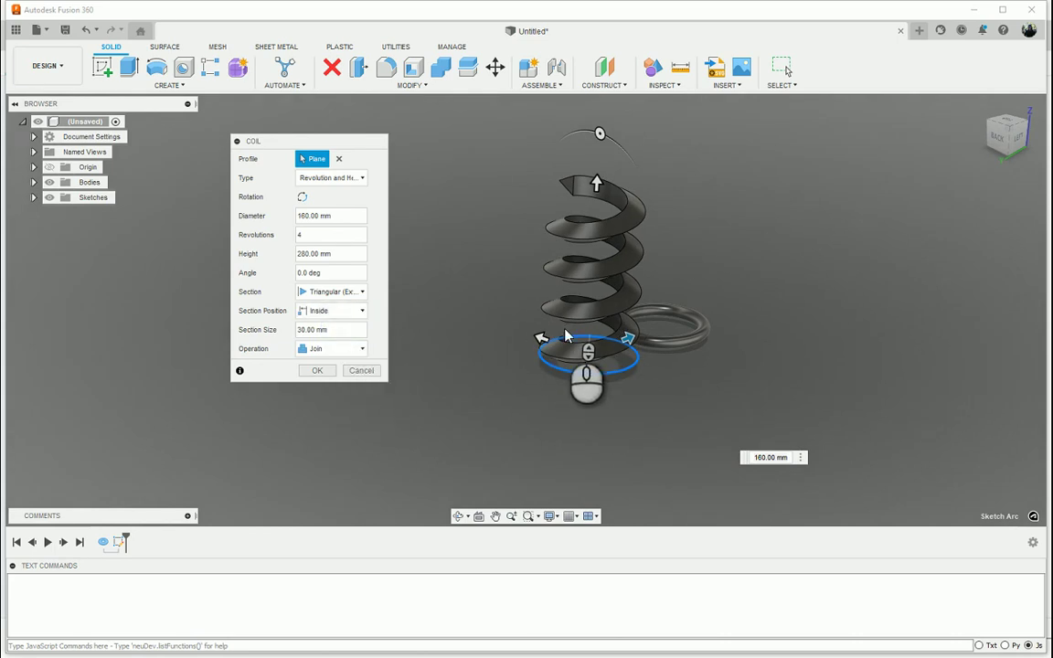
{"action": "left_click", "coordinate": [341, 311]}
{"action": "left_click", "coordinate": [334, 346]}
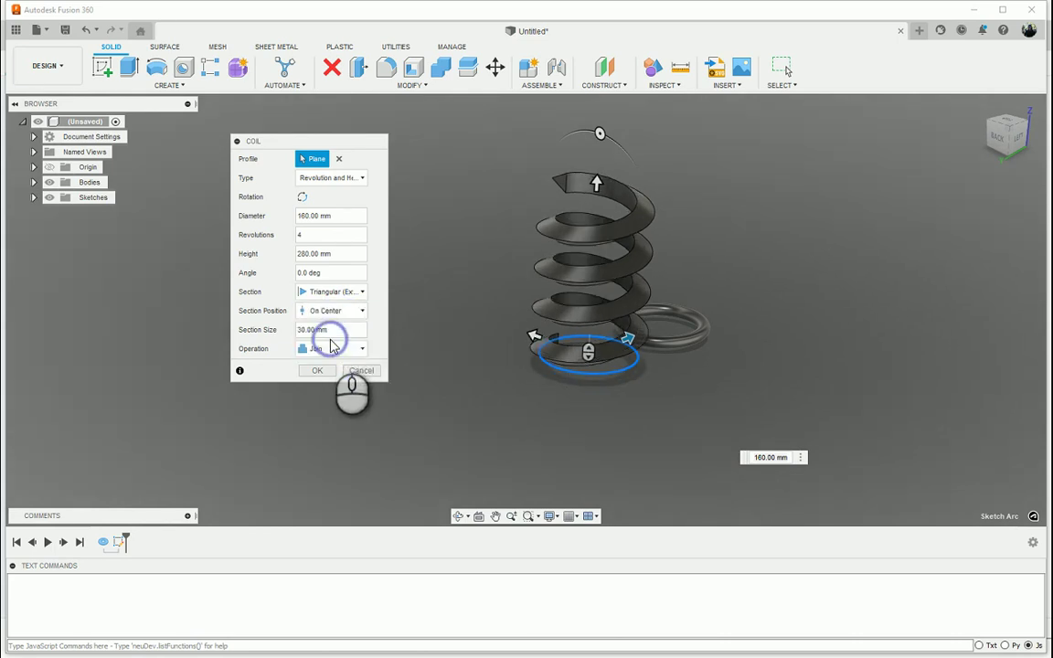
Set the coil's section position to Outside and its section size to 15 mm
{"action": "left_click", "coordinate": [346, 311]}
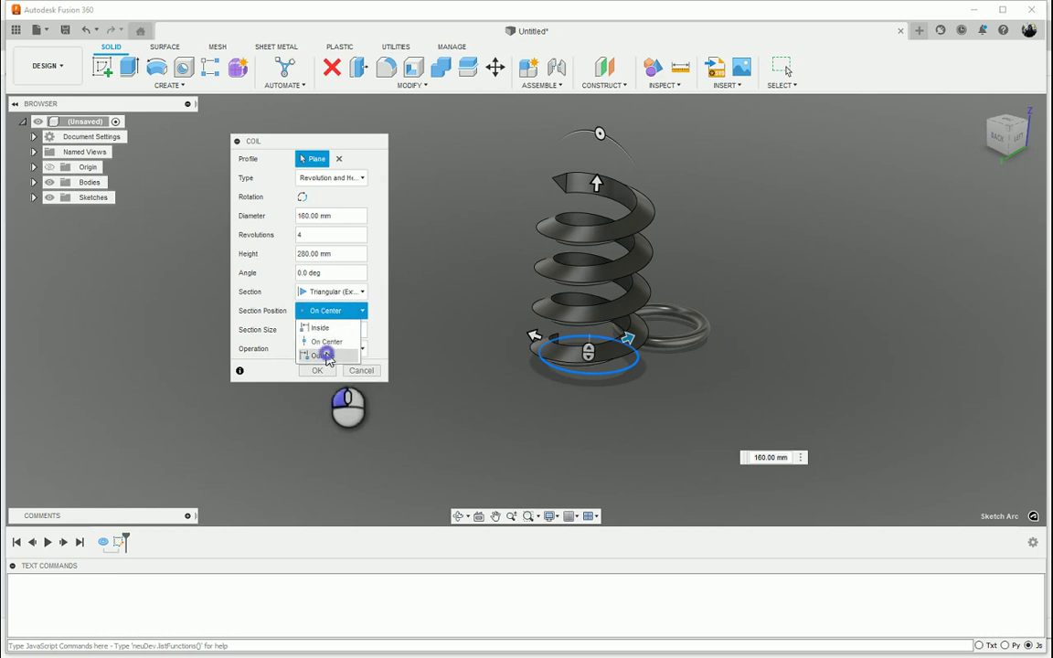
{"action": "left_click", "coordinate": [329, 360]}
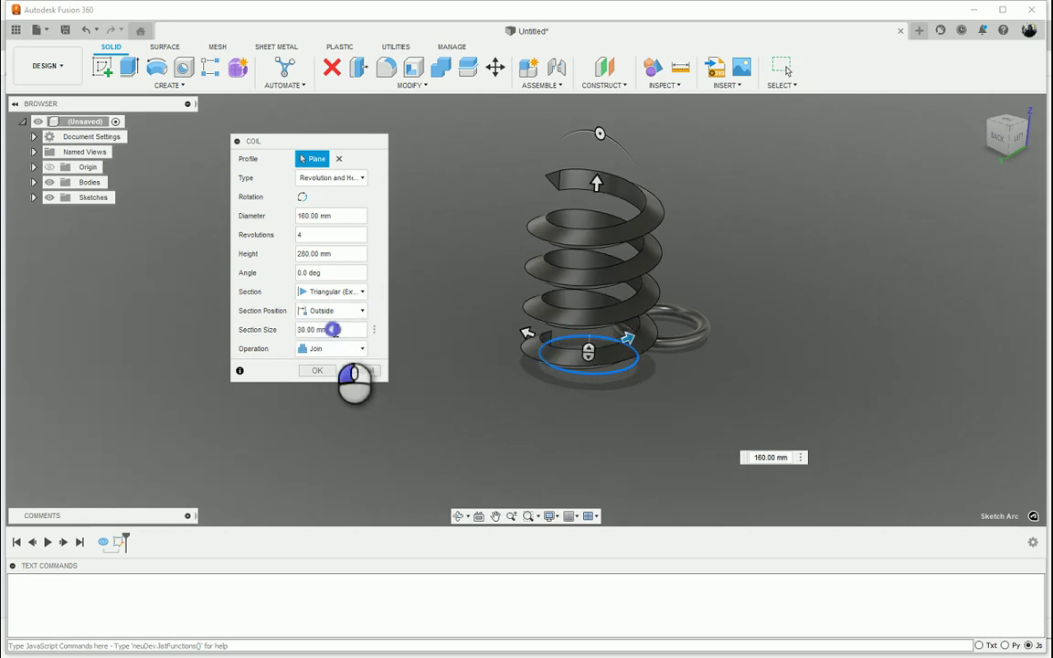
{"action": "left_click_drag", "start_coordinate": [333, 329], "coordinate": [269, 332]}
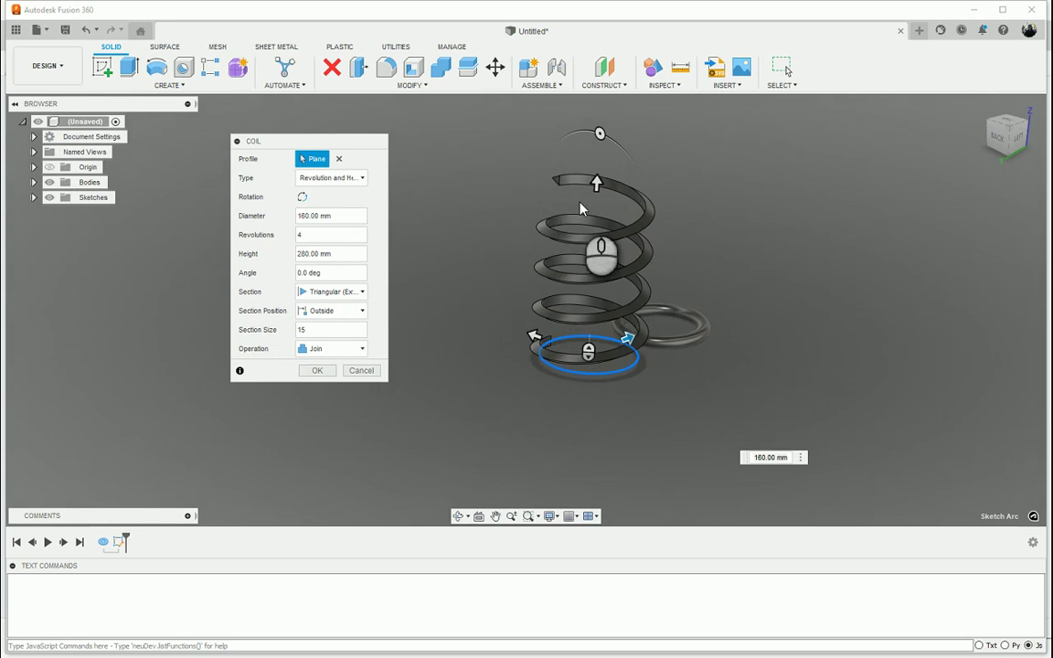
Set the coil's operation to New Body and its angle to -5 degrees, and create the coil
{"action": "scroll", "coordinate": [579, 210], "scroll_direction": "up", "scroll_amount": 3}
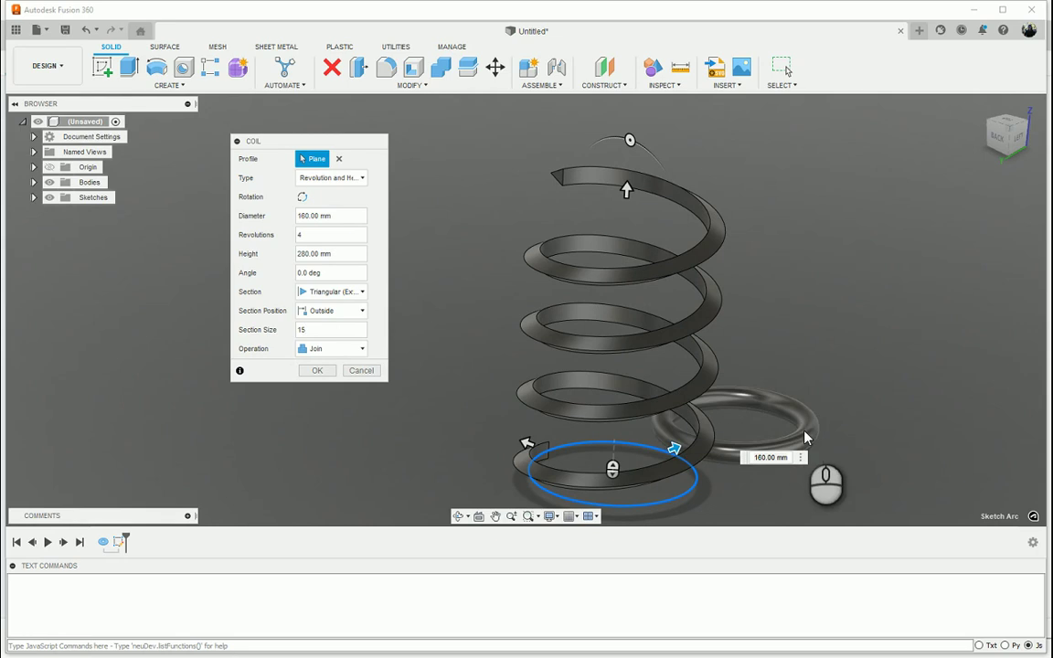
{"action": "left_click", "coordinate": [341, 357]}
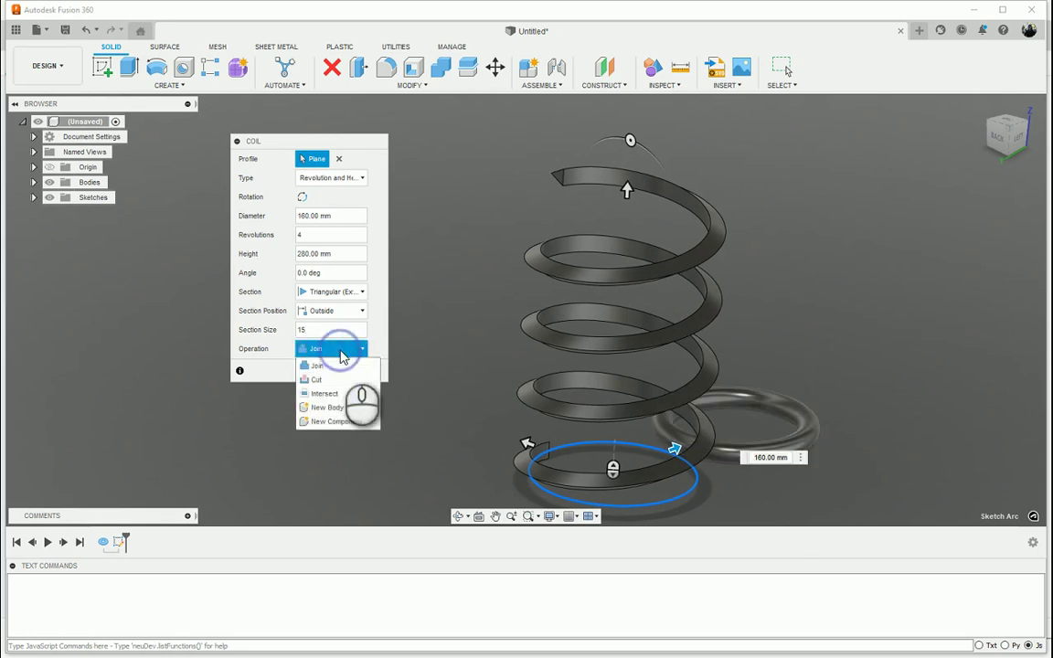
{"action": "left_click", "coordinate": [332, 409]}
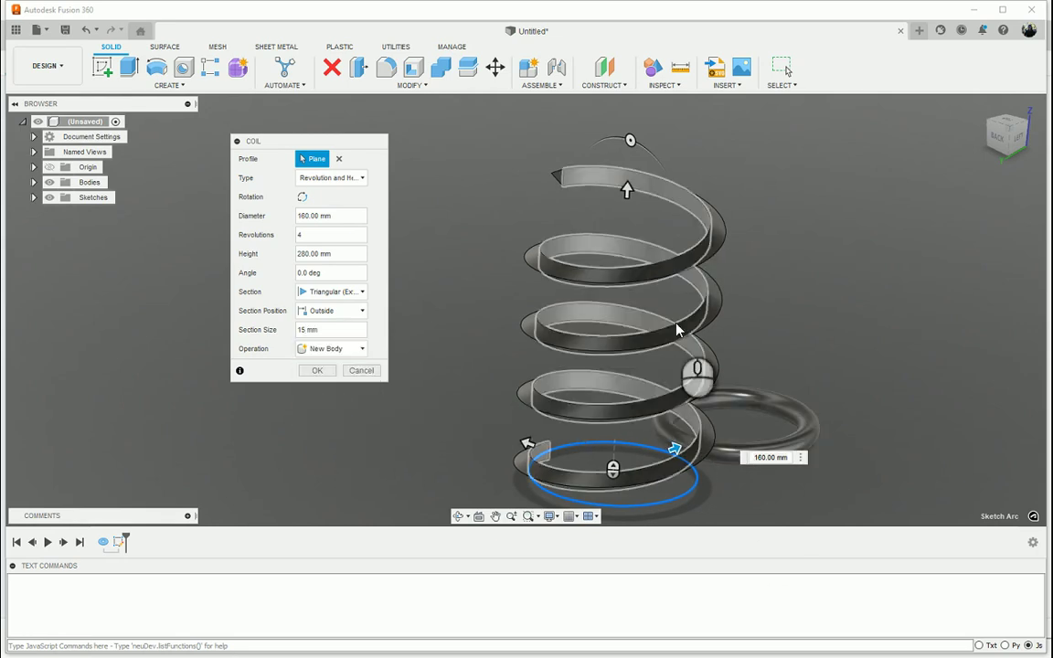
{"action": "mouse_move", "coordinate": [630, 140]}
{"action": "left_mouse_down"}
{"action": "mouse_move", "coordinate": [650, 155]}
{"action": "mouse_move", "coordinate": [611, 145]}
{"action": "mouse_move", "coordinate": [626, 139]}
{"action": "left_mouse_up"}
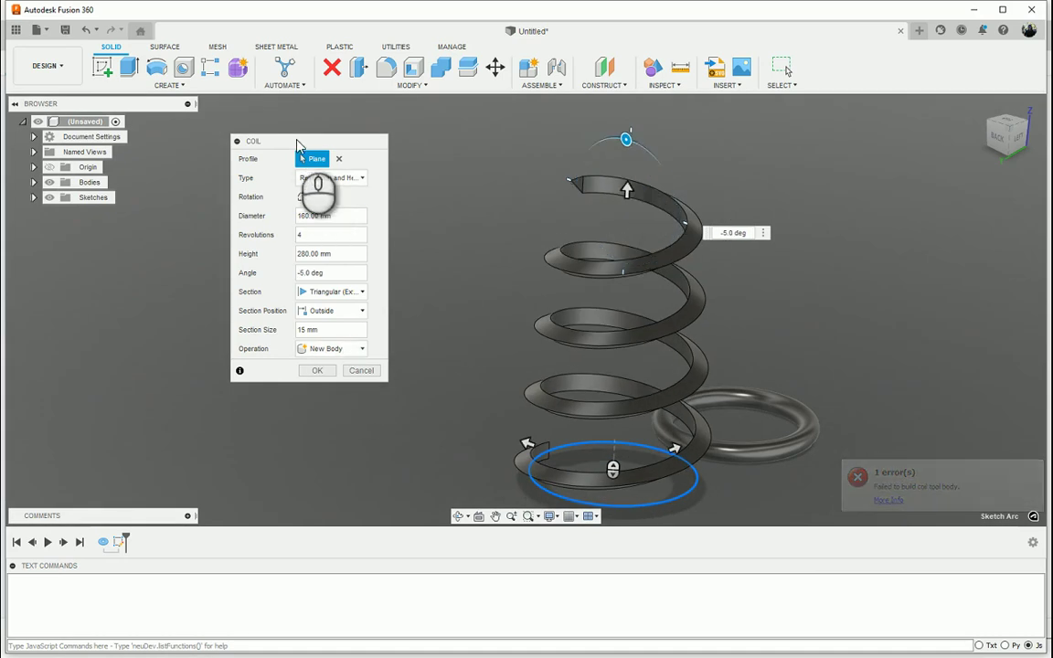
{"action": "left_click_drag", "start_coordinate": [312, 141], "coordinate": [284, 111]}
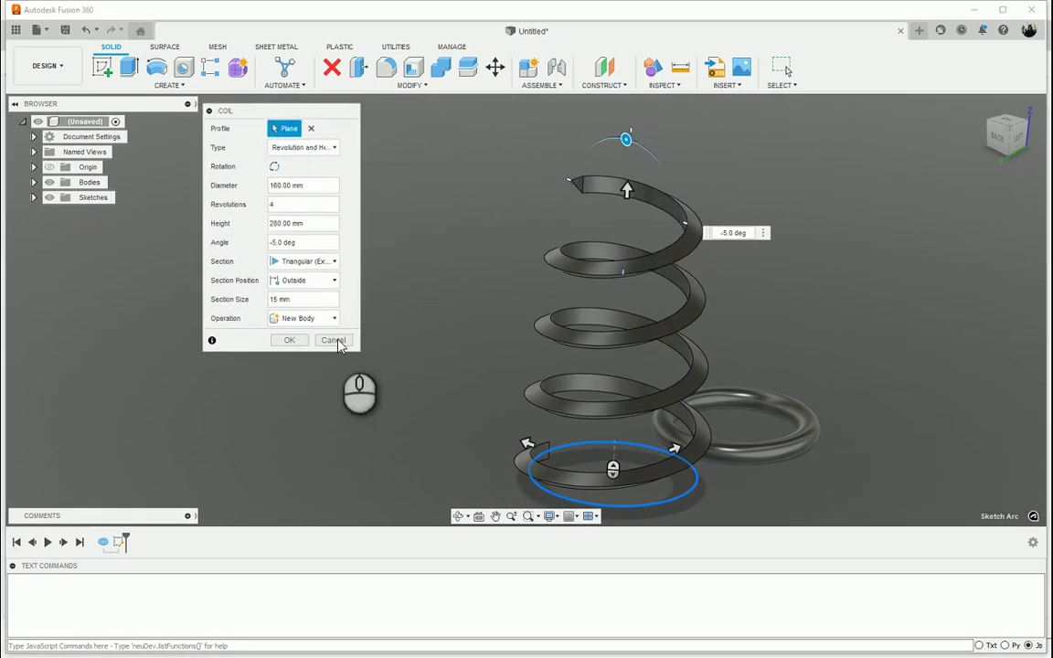
{"action": "left_click", "coordinate": [289, 340]}
Expand the design's bodies and highlight the torus body and the coil body in turn
{"action": "middle_click_drag", "start_coordinate": [750, 404], "coordinate": [38, 217], "text": "shift"}
{"action": "left_click", "coordinate": [34, 183]}
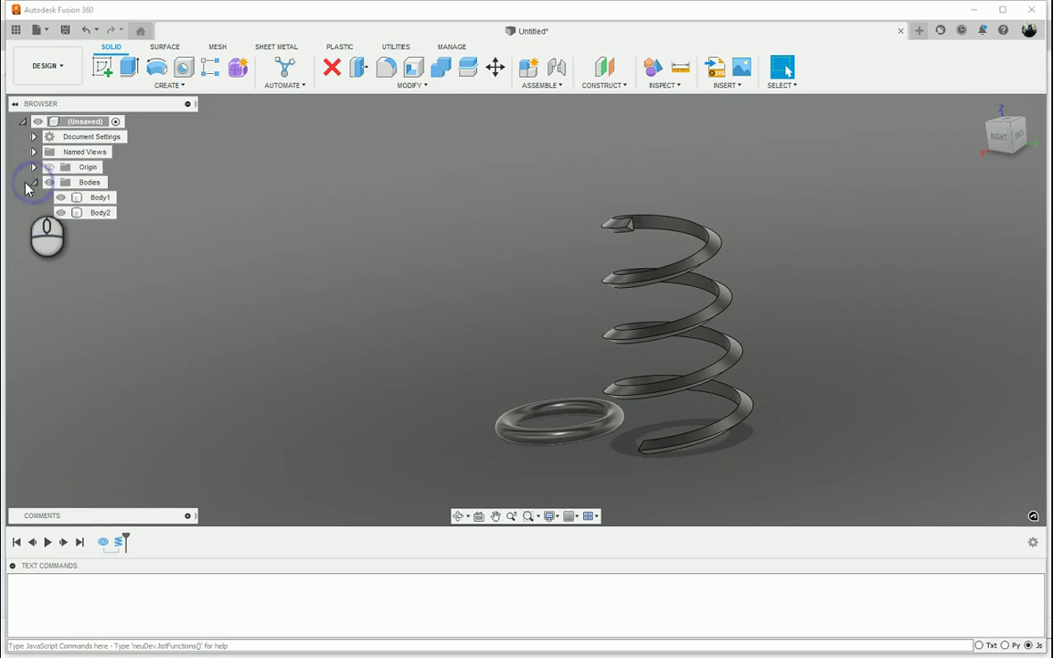
{"action": "left_click", "coordinate": [95, 198]}
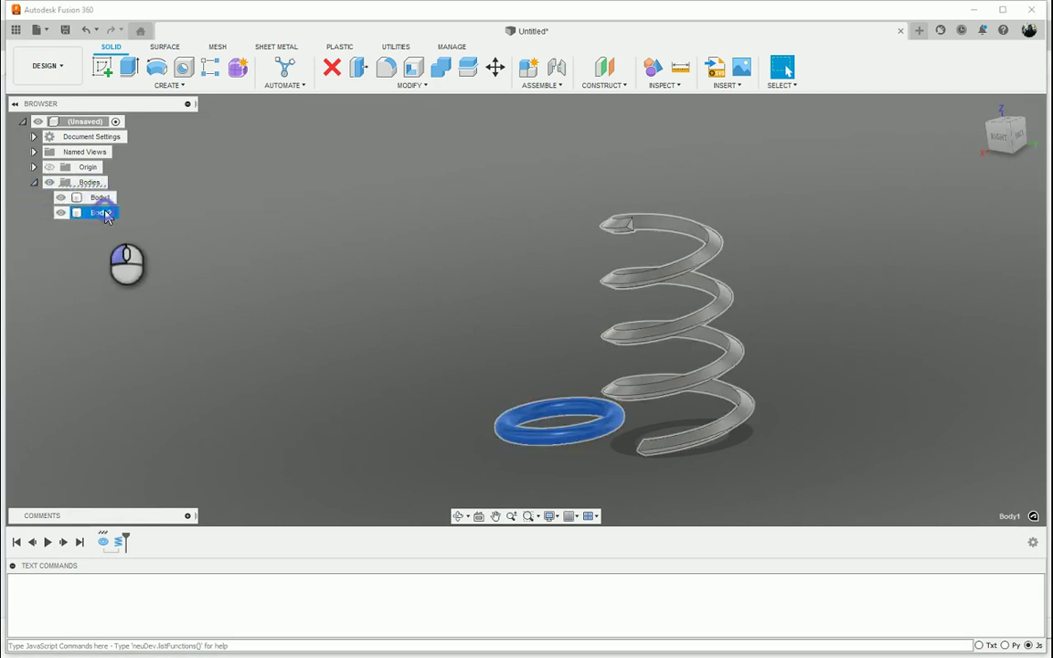
{"action": "left_click", "coordinate": [101, 212]}
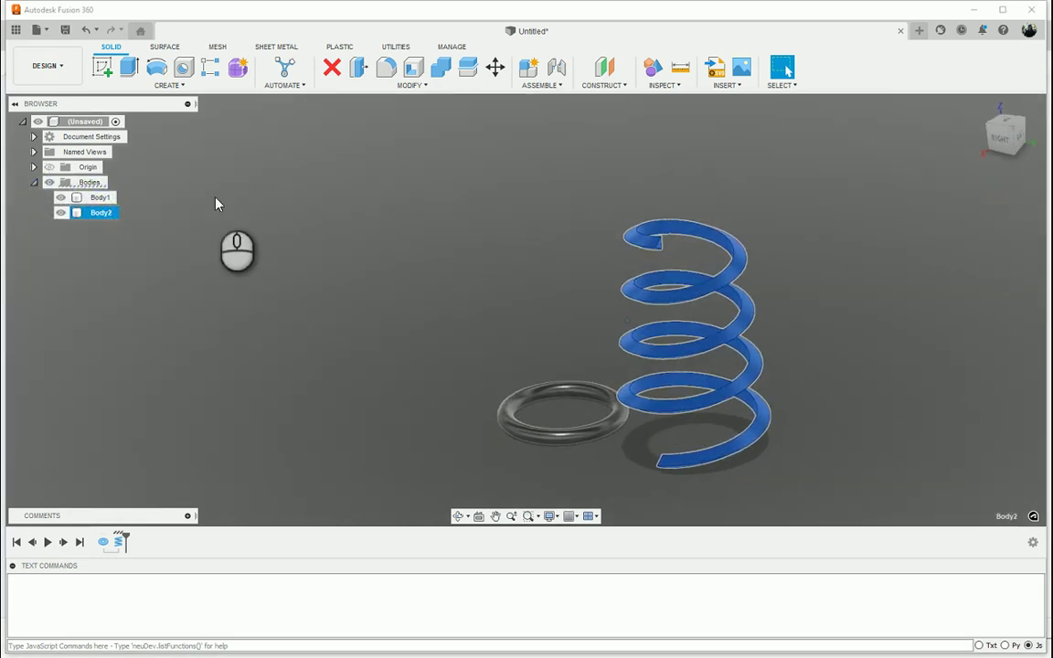
{"action": "left_click", "coordinate": [175, 88]}
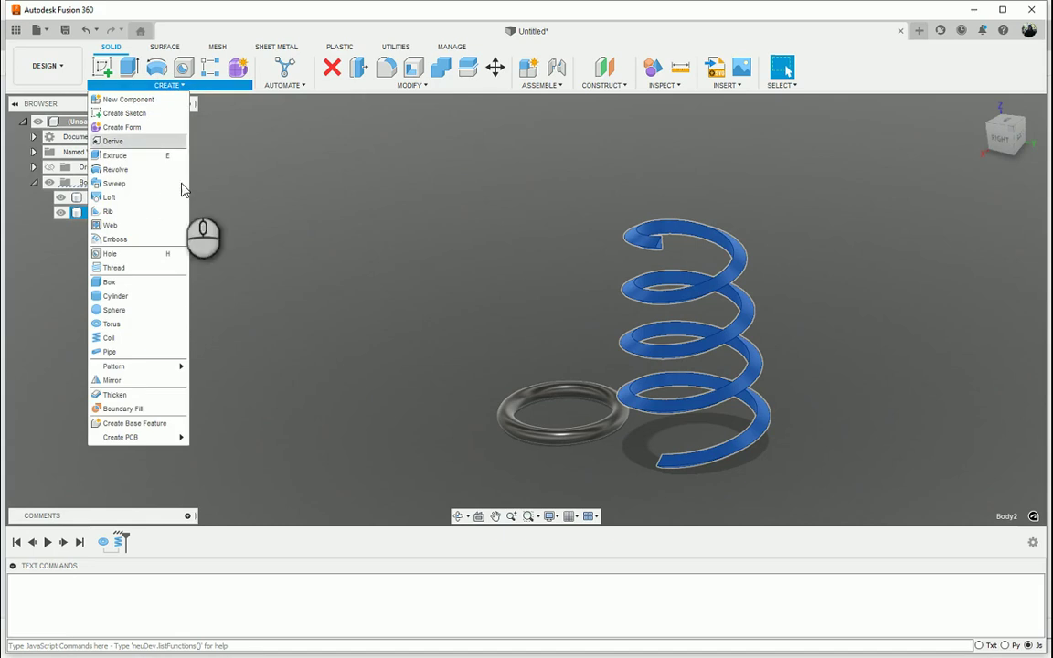
{"action": "left_click", "coordinate": [128, 352]}
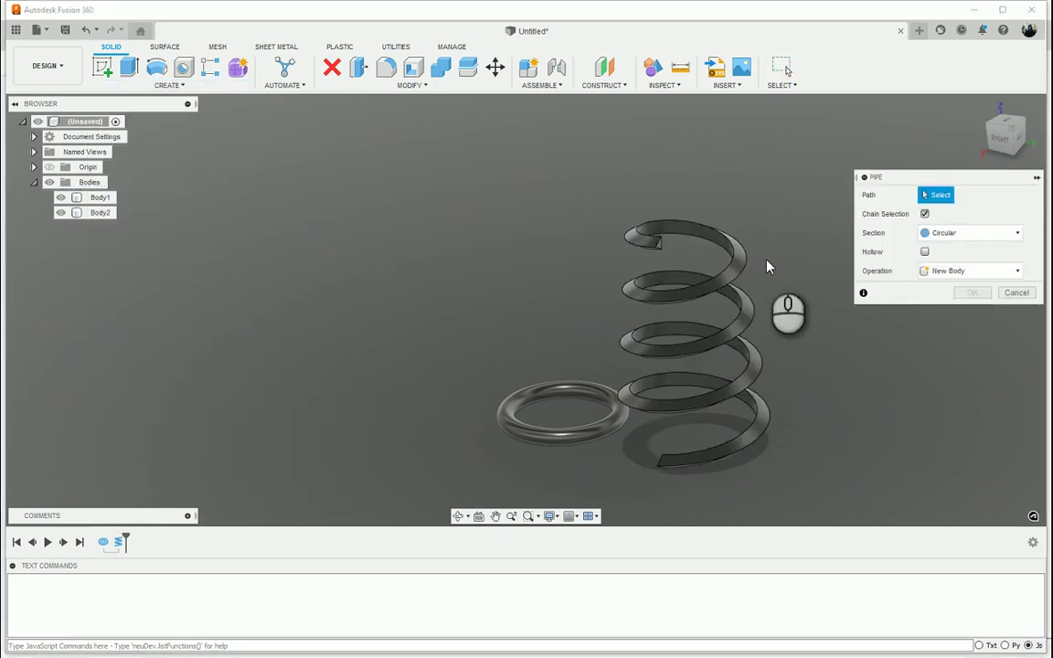
{"action": "left_click_drag", "start_coordinate": [966, 180], "coordinate": [938, 169]}
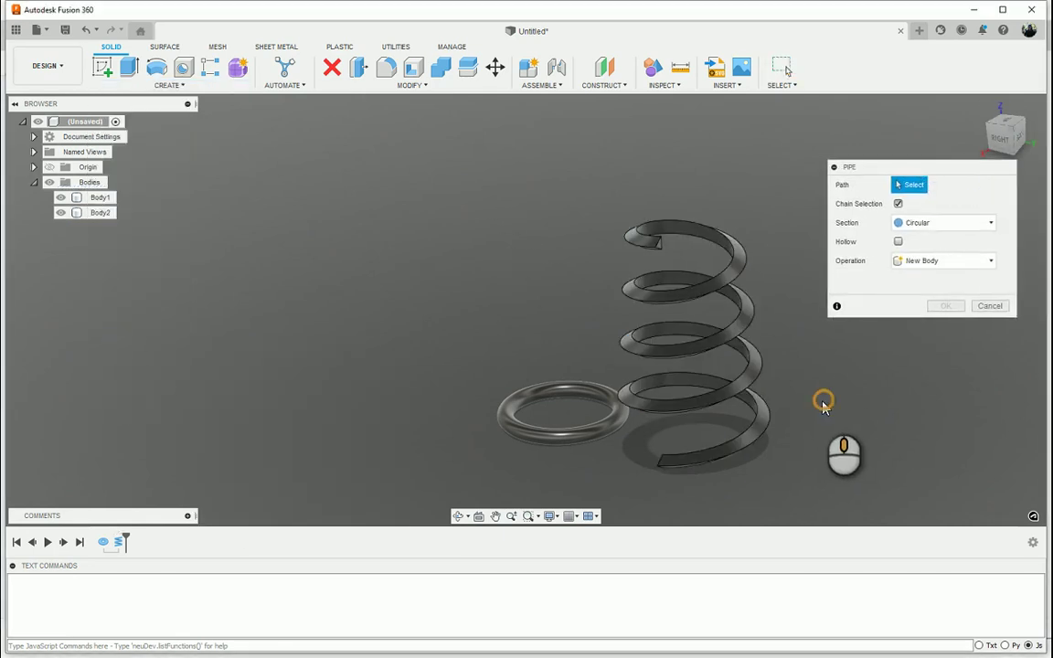
{"action": "middle_click_drag", "start_coordinate": [822, 404], "coordinate": [622, 380]}
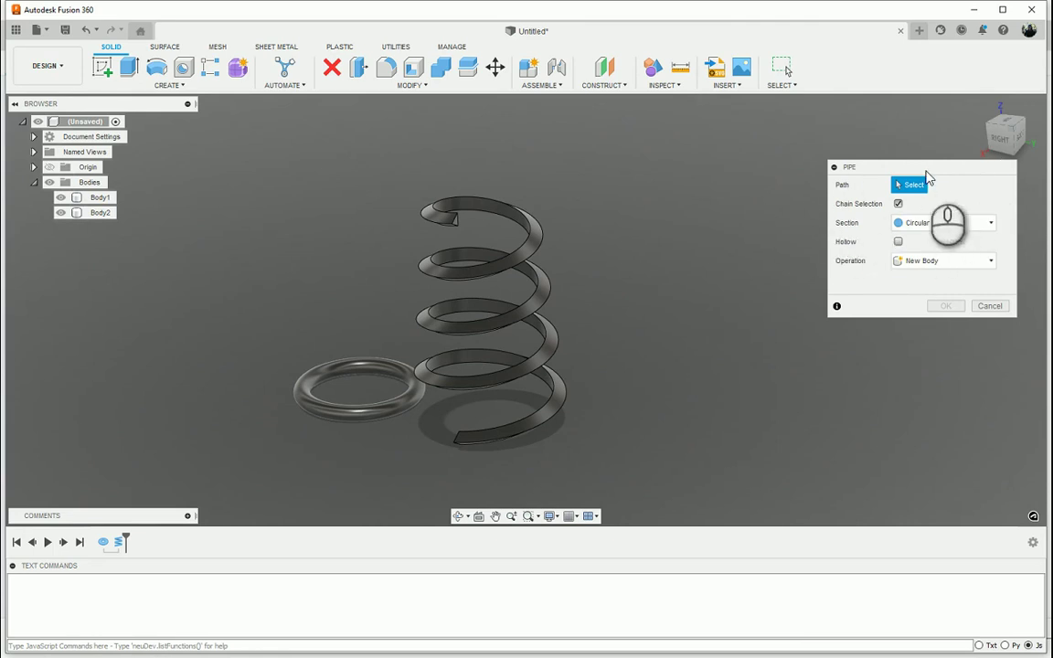
{"action": "left_click", "coordinate": [990, 306]}
Start a sketch on the horizontal origin plane and draw two connected perpendicular lines beside the torus
{"action": "middle_click_drag", "start_coordinate": [419, 207], "coordinate": [484, 186]}
{"action": "left_click", "coordinate": [103, 68]}
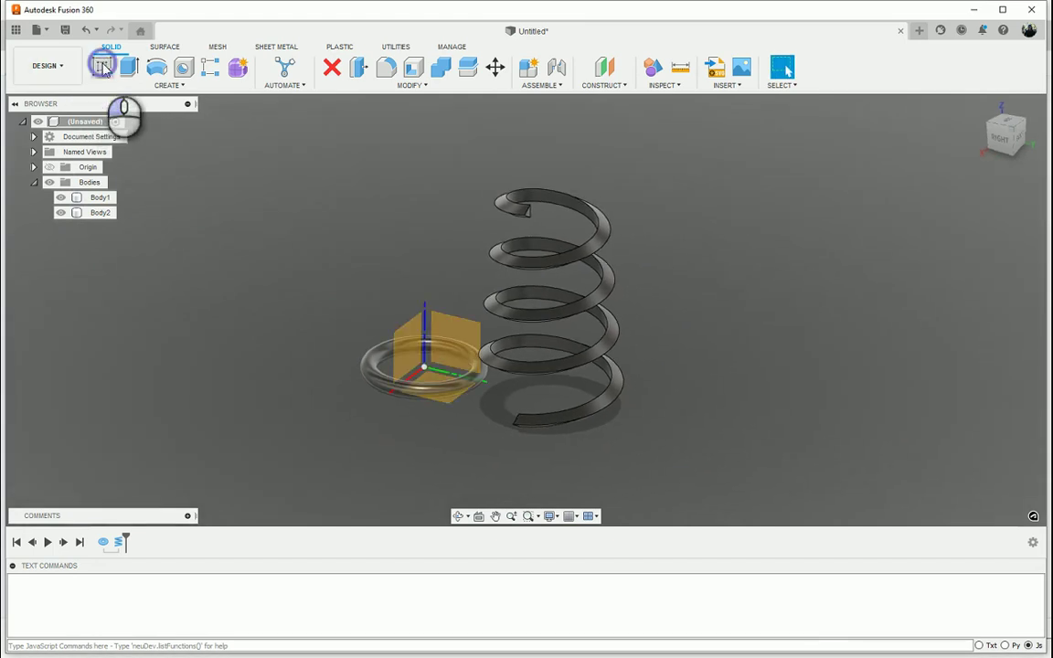
{"action": "left_click", "coordinate": [427, 397]}
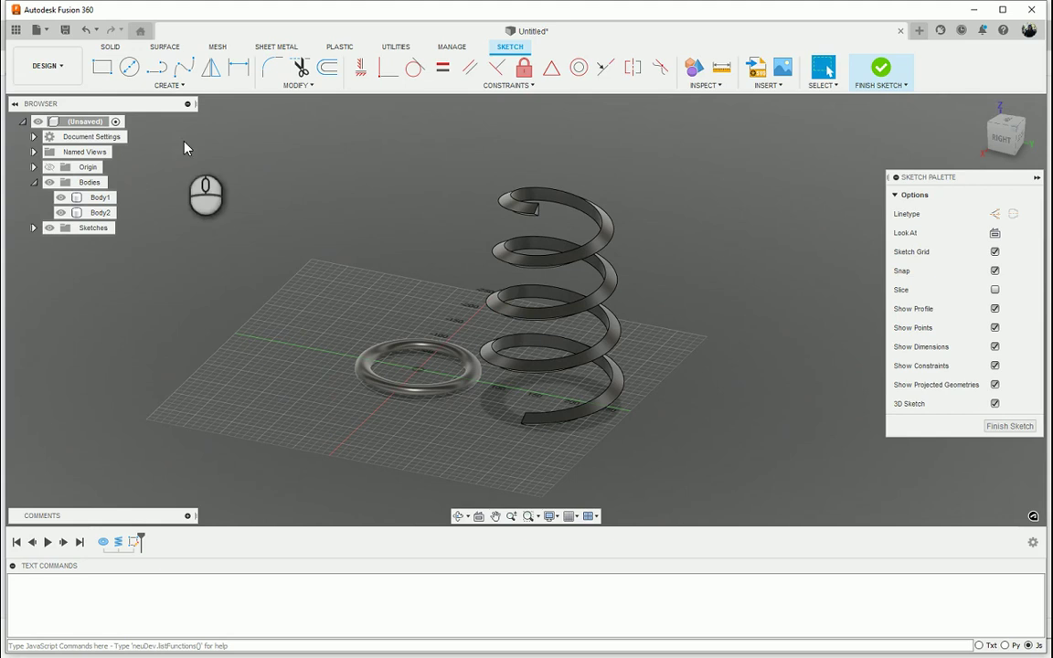
{"action": "left_click", "coordinate": [159, 73]}
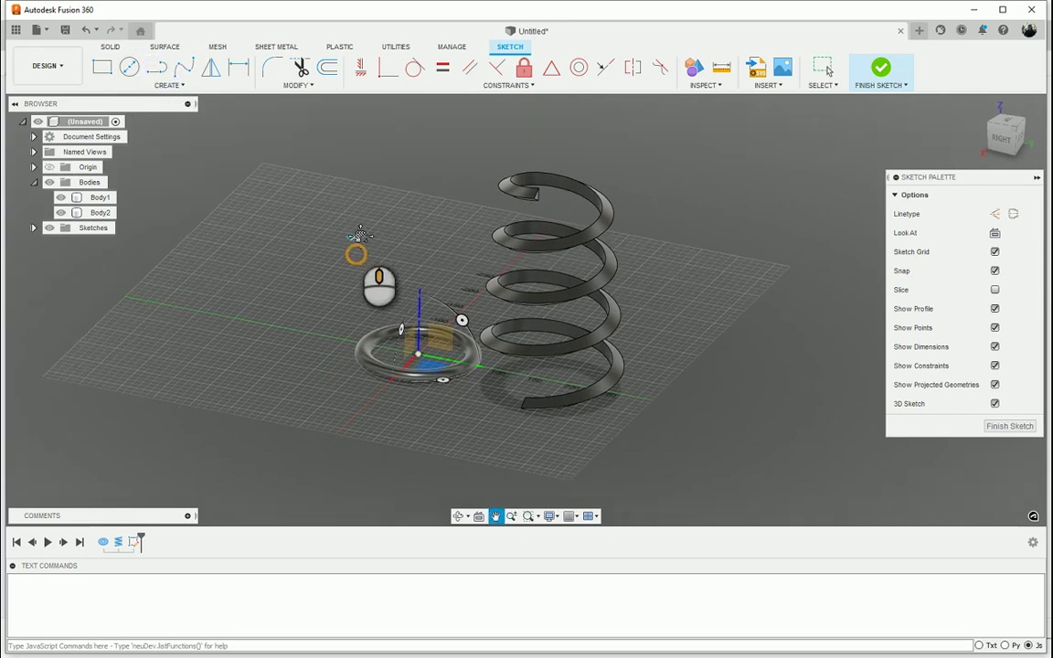
{"action": "left_click", "coordinate": [305, 336]}
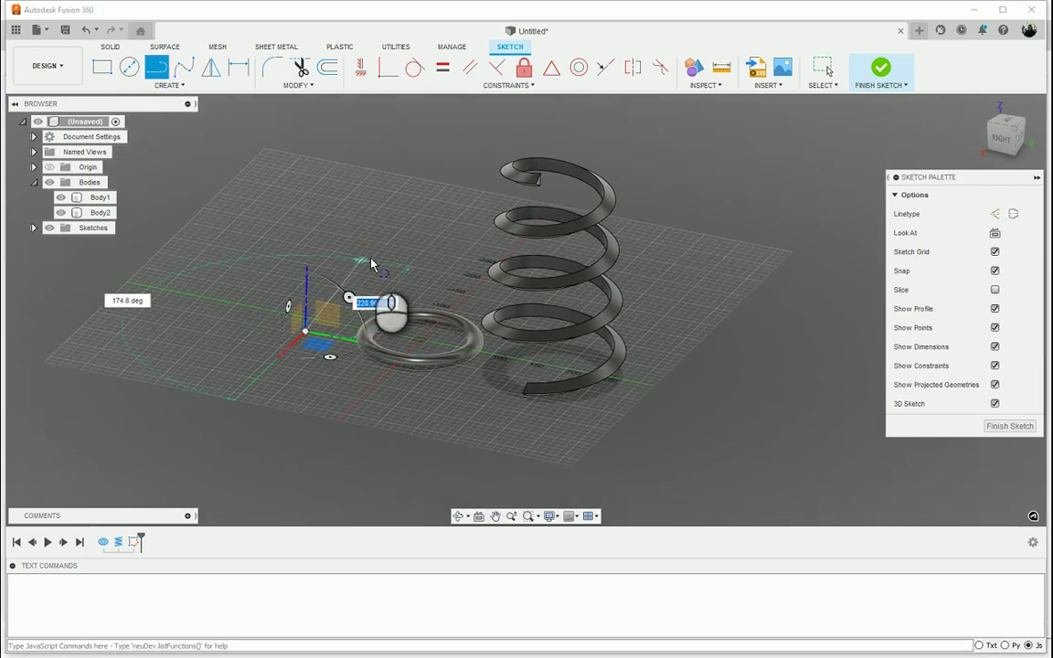
{"action": "left_click", "coordinate": [395, 245]}
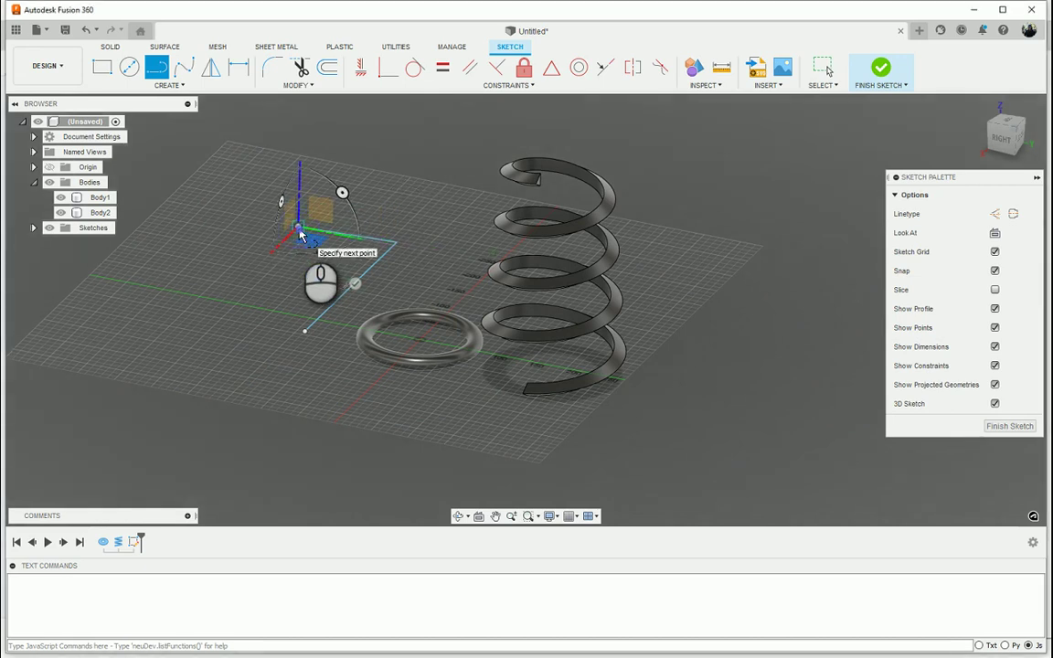
Add a vertical line rising from the open end of the second line and finish the 3D sketch
{"action": "middle_click_drag", "start_coordinate": [341, 192], "coordinate": [254, 265], "text": "shift"}
{"action": "left_click", "coordinate": [236, 284]}
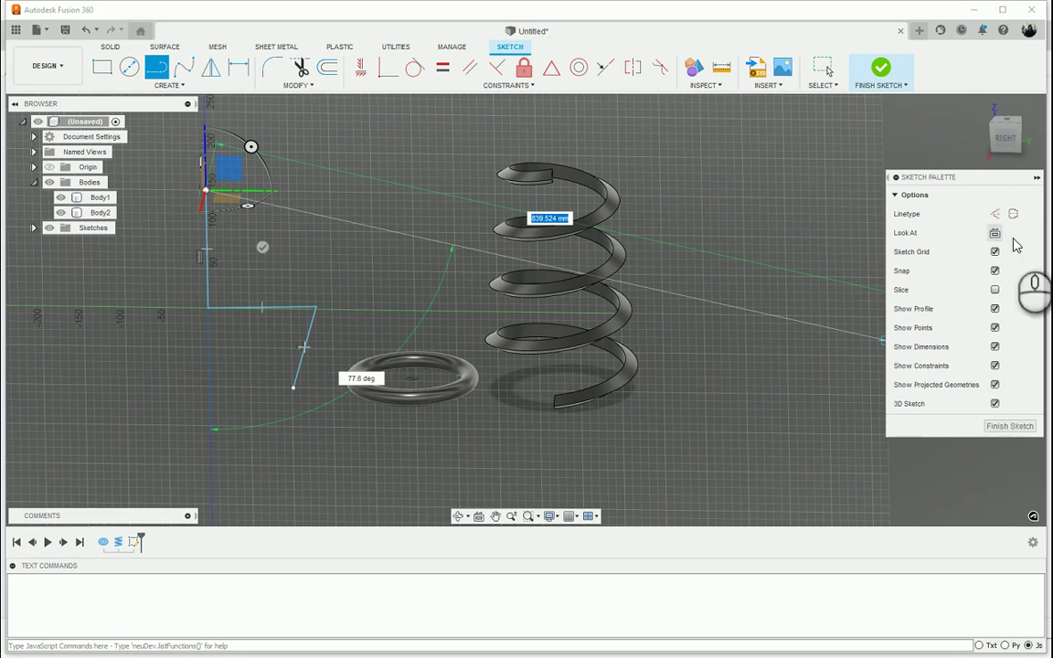
{"action": "key", "text": "Escape"}
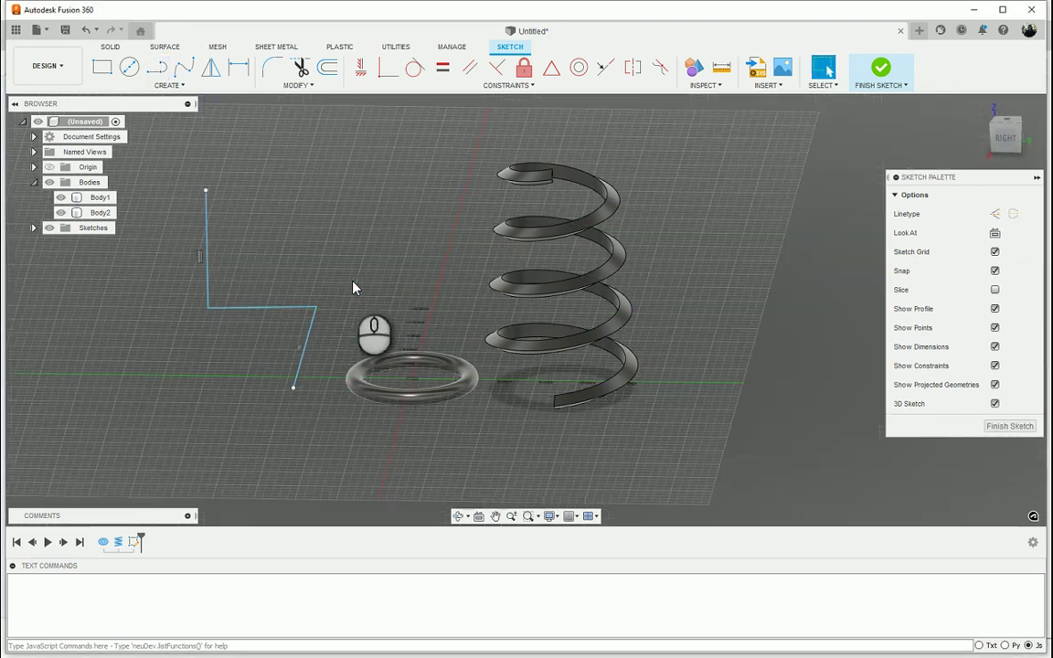
{"action": "mouse_move", "coordinate": [355, 287]}
{"action": "middle_mouse_down", "text": "shift"}
{"action": "mouse_move", "coordinate": [301, 280]}
{"action": "mouse_move", "coordinate": [331, 284]}
{"action": "mouse_move", "coordinate": [341, 305]}
{"action": "mouse_move", "coordinate": [559, 292]}
{"action": "mouse_move", "coordinate": [549, 304]}
{"action": "mouse_move", "coordinate": [600, 306]}
{"action": "mouse_move", "coordinate": [599, 353]}
{"action": "middle_mouse_up", "text": "shift"}
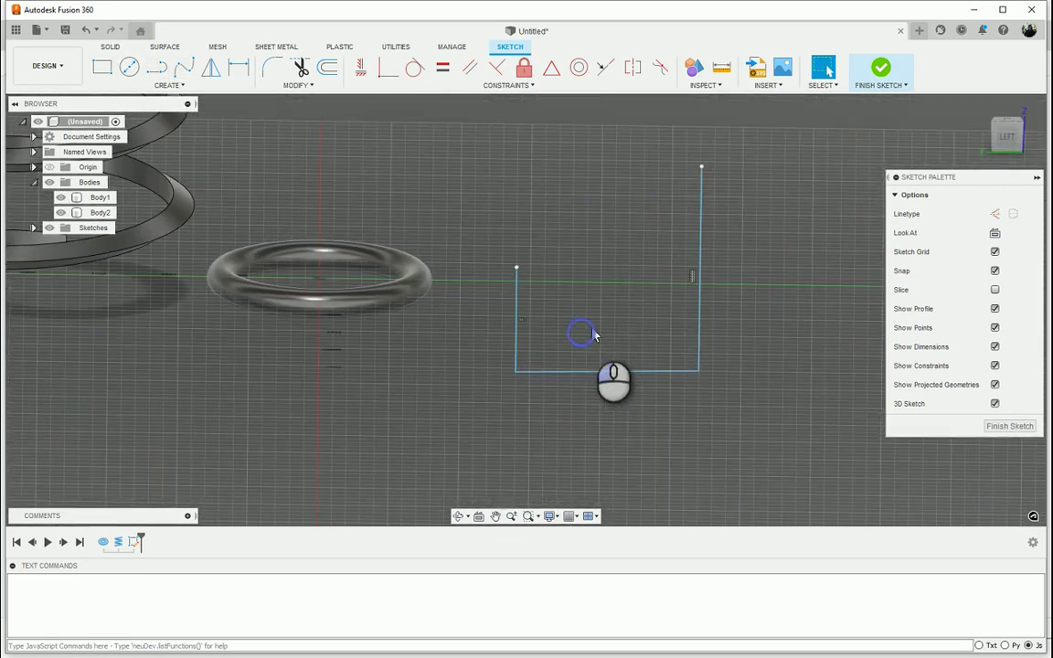
{"action": "left_click", "coordinate": [881, 73]}
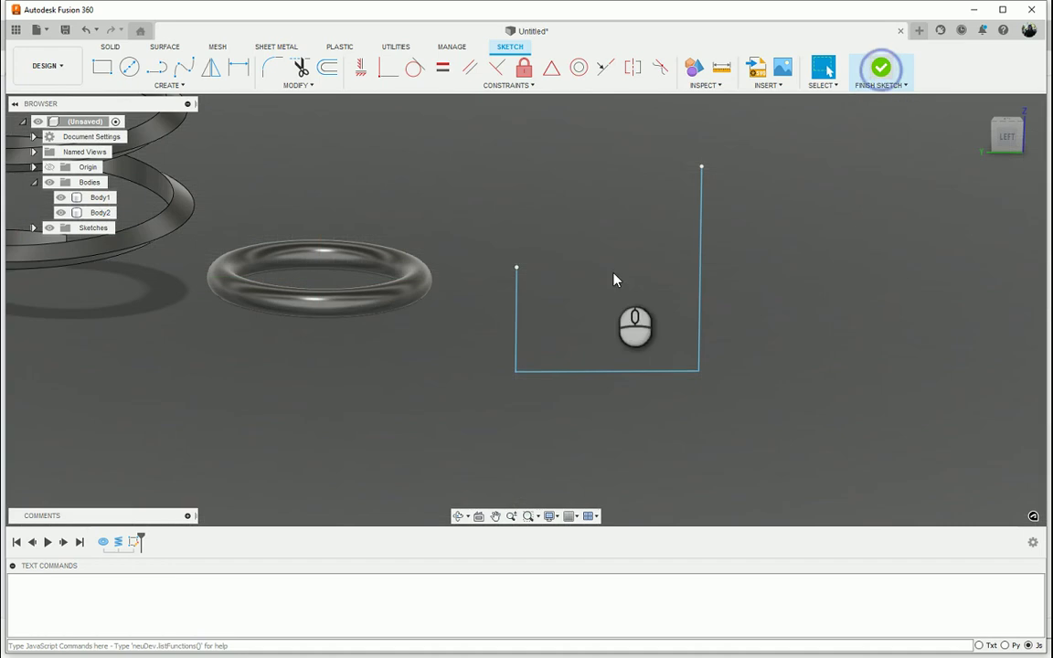
Start a Pipe with a circular section and select the chain of three sketch lines as its path
{"action": "left_click", "coordinate": [177, 86]}
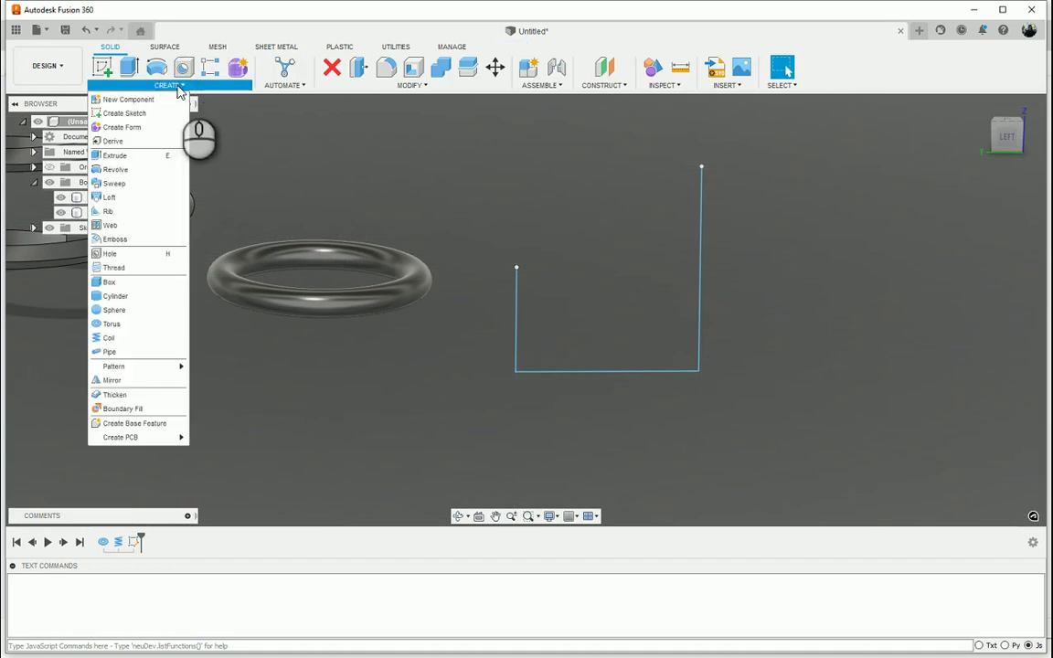
{"action": "left_click", "coordinate": [136, 354]}
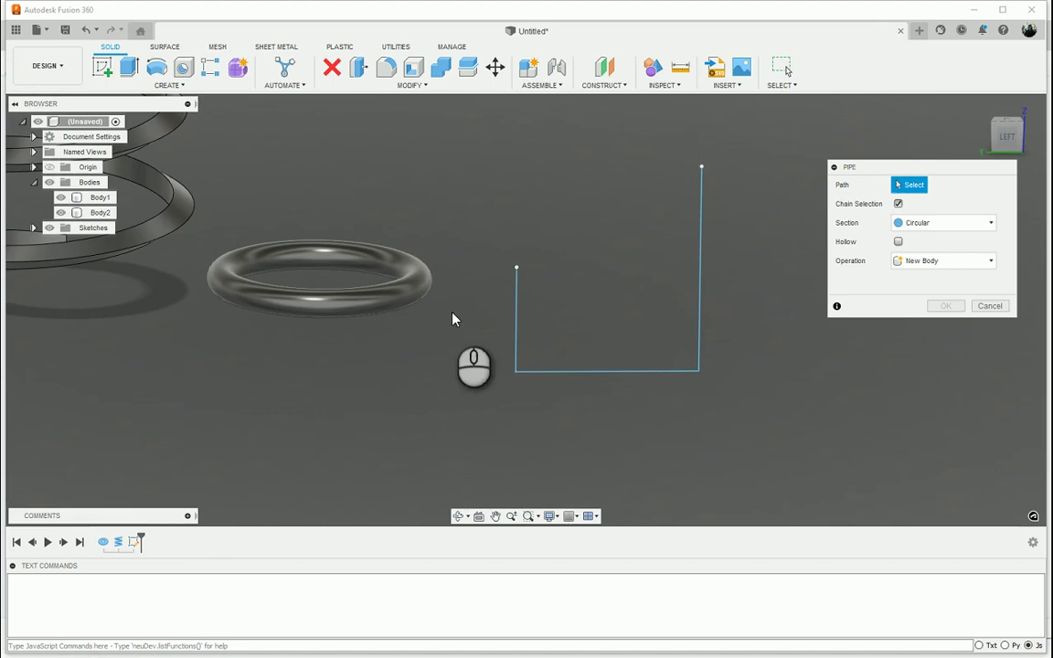
{"action": "mouse_move", "coordinate": [775, 329]}
{"action": "middle_mouse_down", "text": "shift"}
{"action": "mouse_move", "coordinate": [757, 383]}
{"action": "mouse_move", "coordinate": [777, 437]}
{"action": "middle_mouse_up", "text": "shift"}
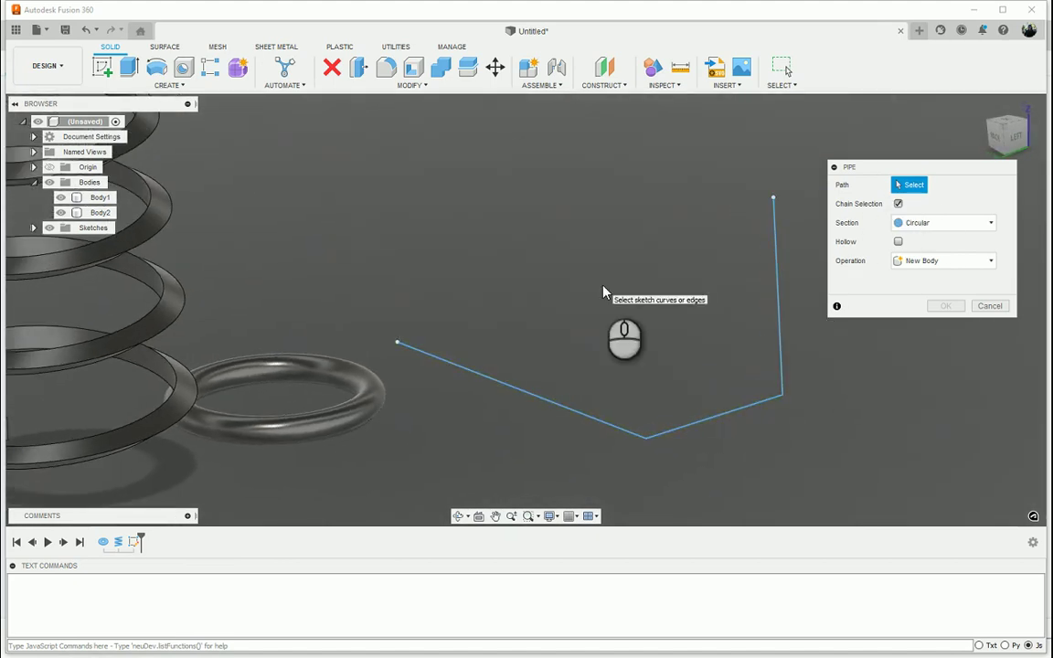
{"action": "middle_click_drag", "start_coordinate": [784, 403], "coordinate": [813, 396]}
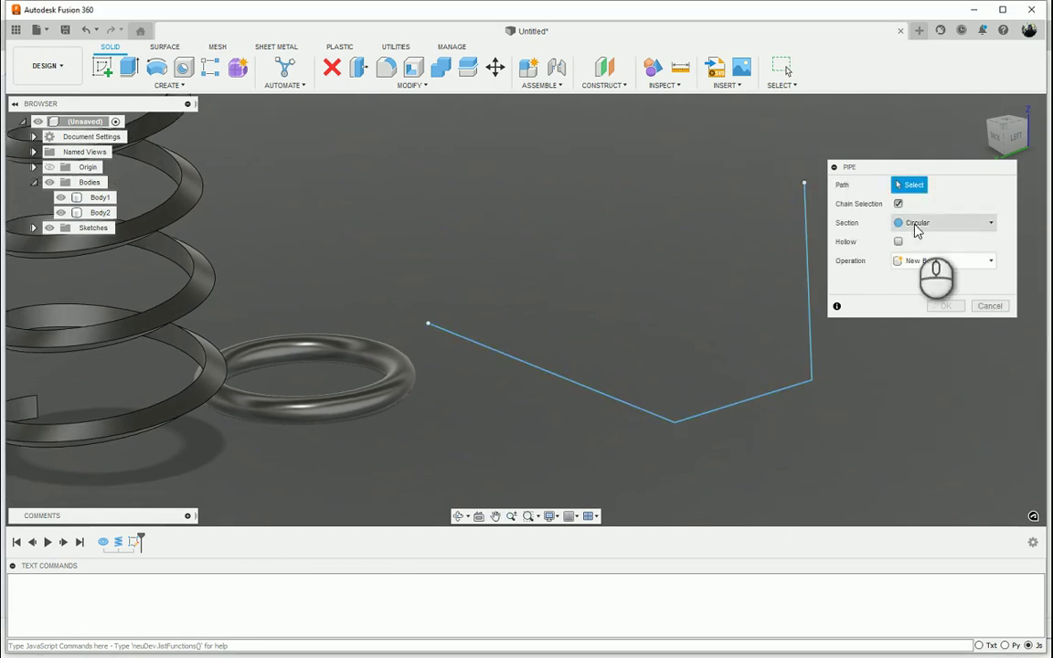
{"action": "left_click", "coordinate": [793, 384]}
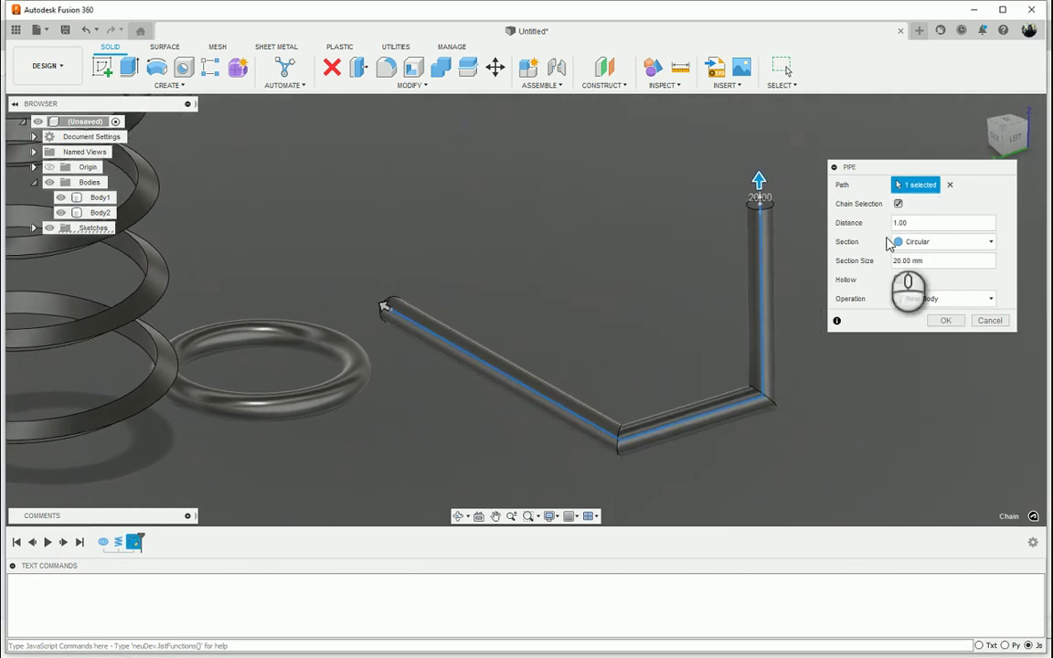
Switch the pipe's Chain Selection off and back on, and set its section size to 10 mm
{"action": "left_click", "coordinate": [899, 205]}
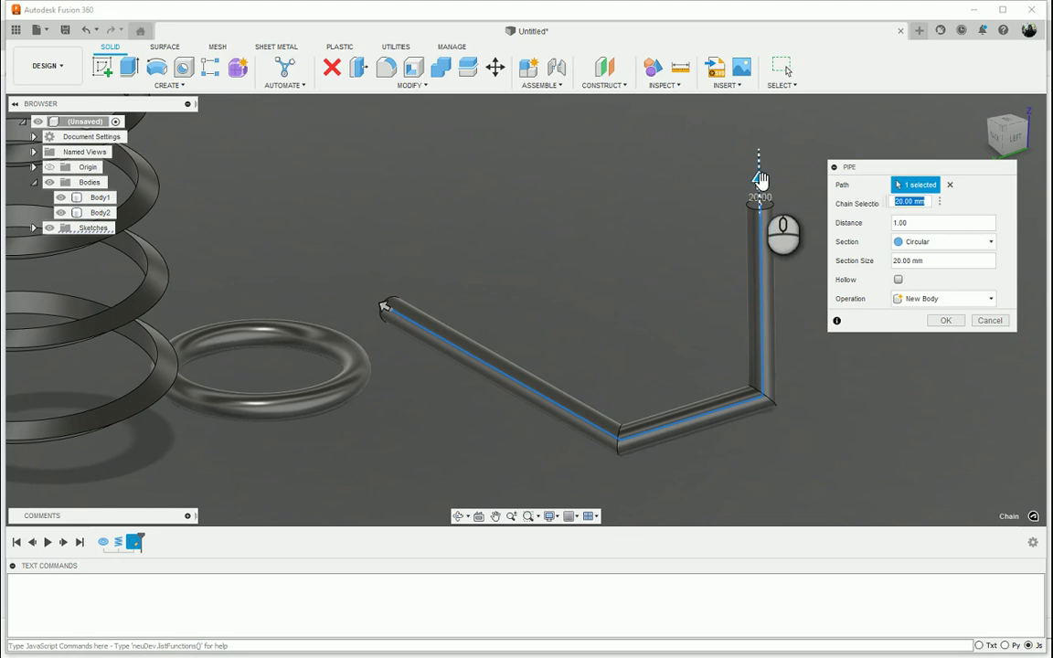
{"action": "left_click_drag", "start_coordinate": [761, 180], "coordinate": [770, 213]}
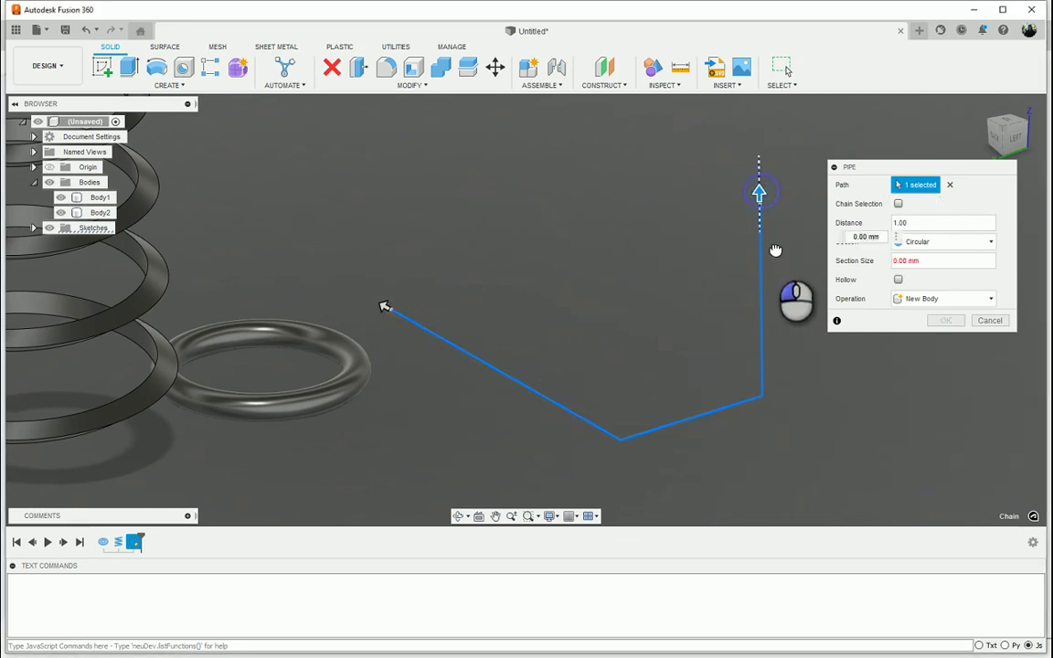
{"action": "left_click", "coordinate": [898, 204]}
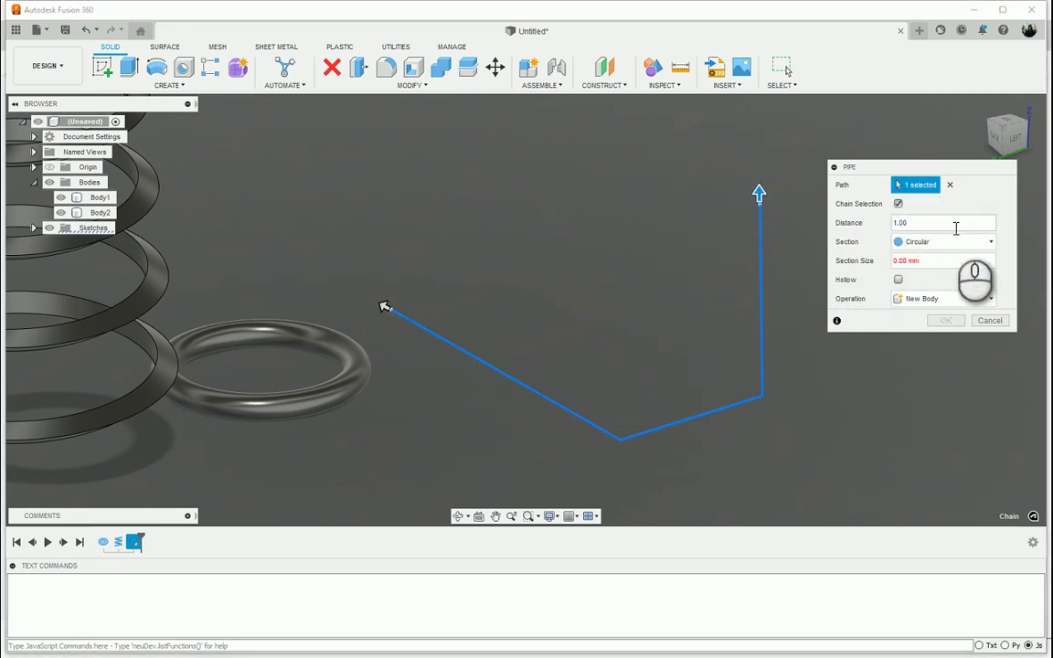
{"action": "left_click", "coordinate": [928, 261]}
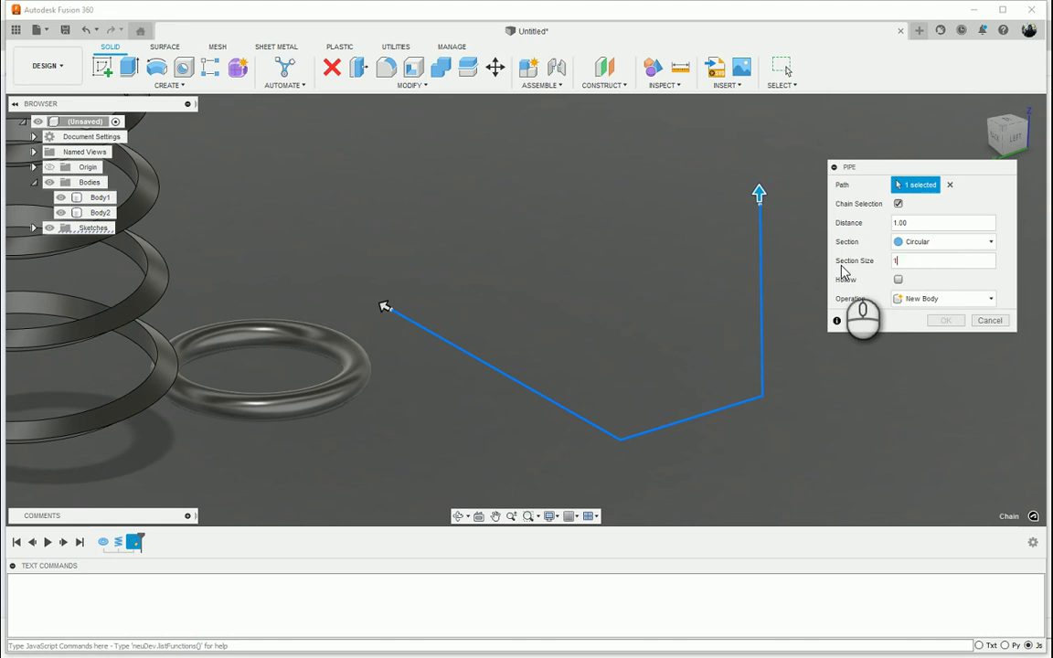
{"action": "middle_click_drag", "start_coordinate": [761, 306], "coordinate": [746, 191], "text": "shift"}
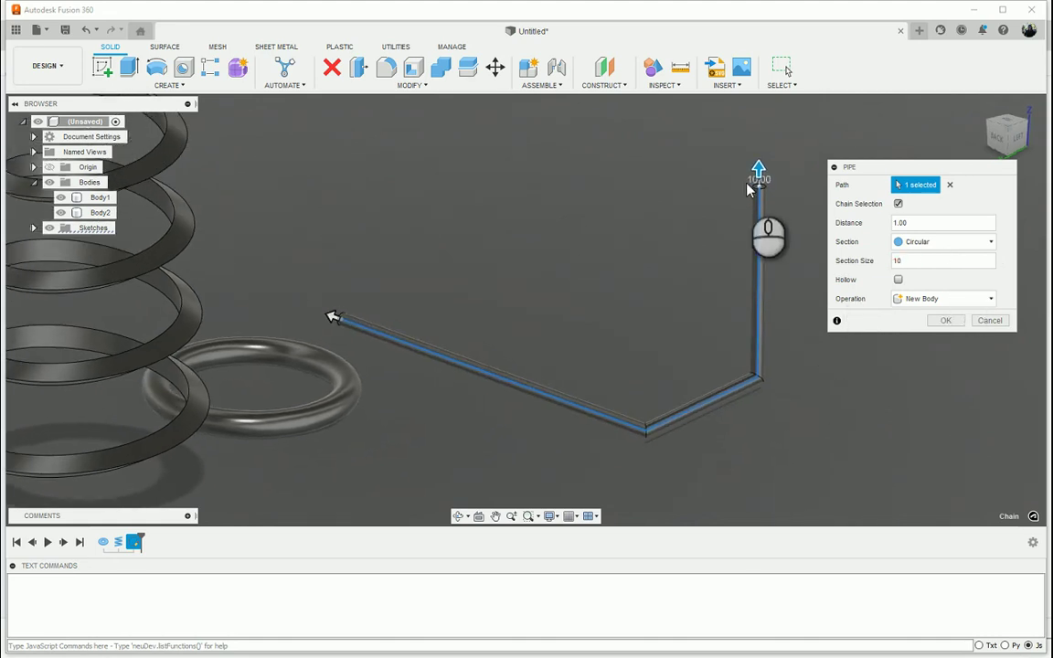
Set the pipe's section size to 15 mm
{"action": "left_click", "coordinate": [761, 174]}
{"action": "left_click", "coordinate": [919, 221]}
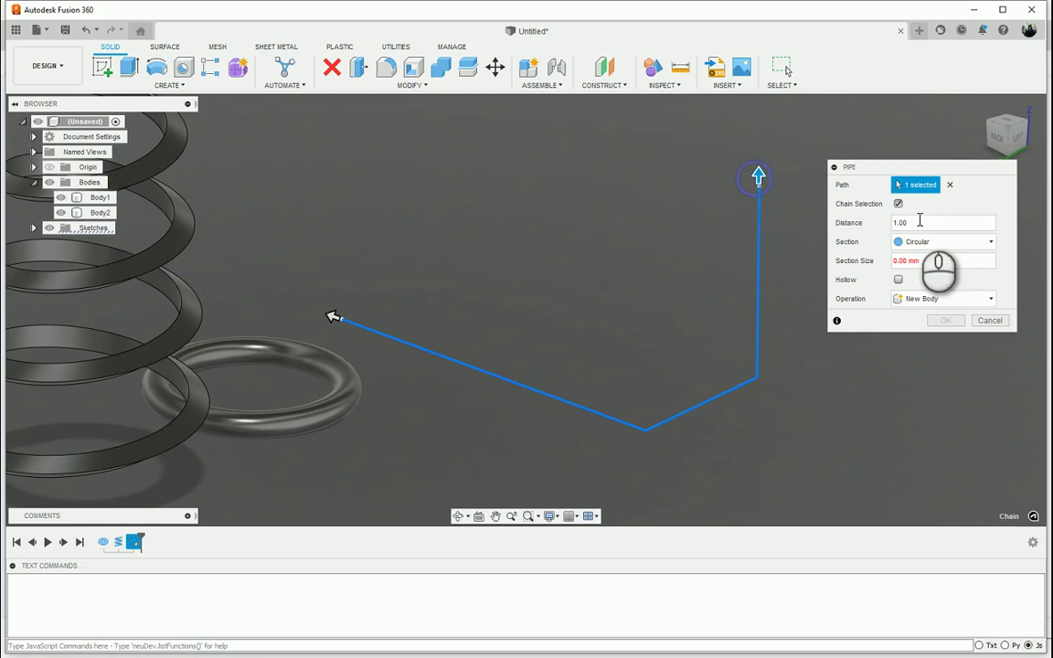
{"action": "left_click", "coordinate": [932, 260]}
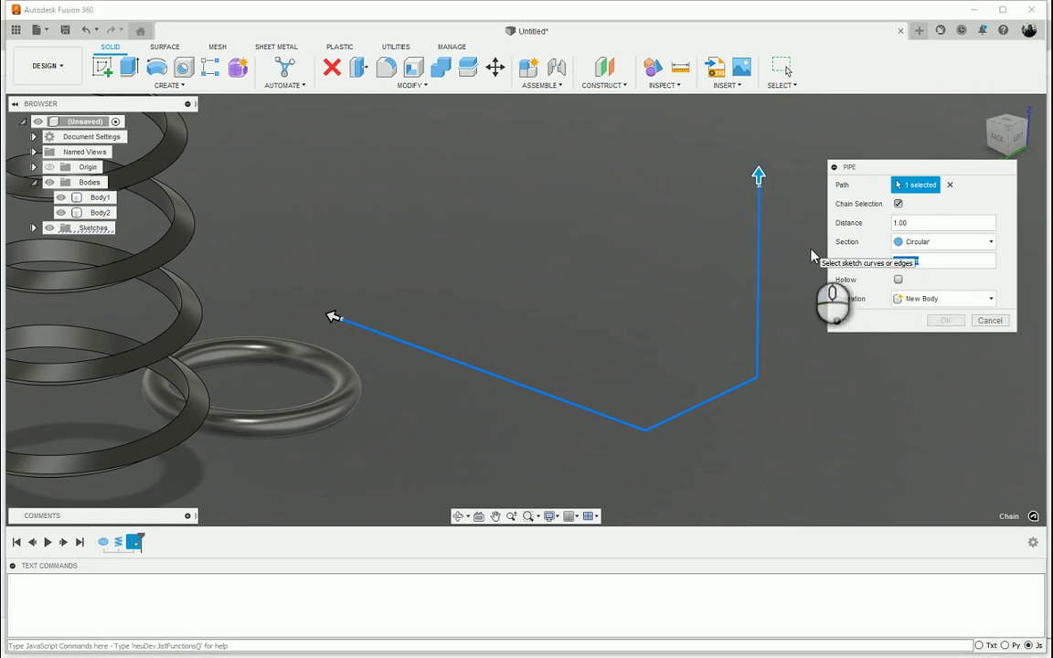
{"action": "type", "text": "15"}
Set the circular pipe's section size to 30 mm
{"action": "middle_click_drag", "start_coordinate": [889, 346], "coordinate": [314, 274], "text": "shift"}
{"action": "mouse_move", "coordinate": [316, 265]}
{"action": "left_mouse_down"}
{"action": "mouse_move", "coordinate": [312, 224]}
{"action": "mouse_move", "coordinate": [315, 264]}
{"action": "left_mouse_up"}
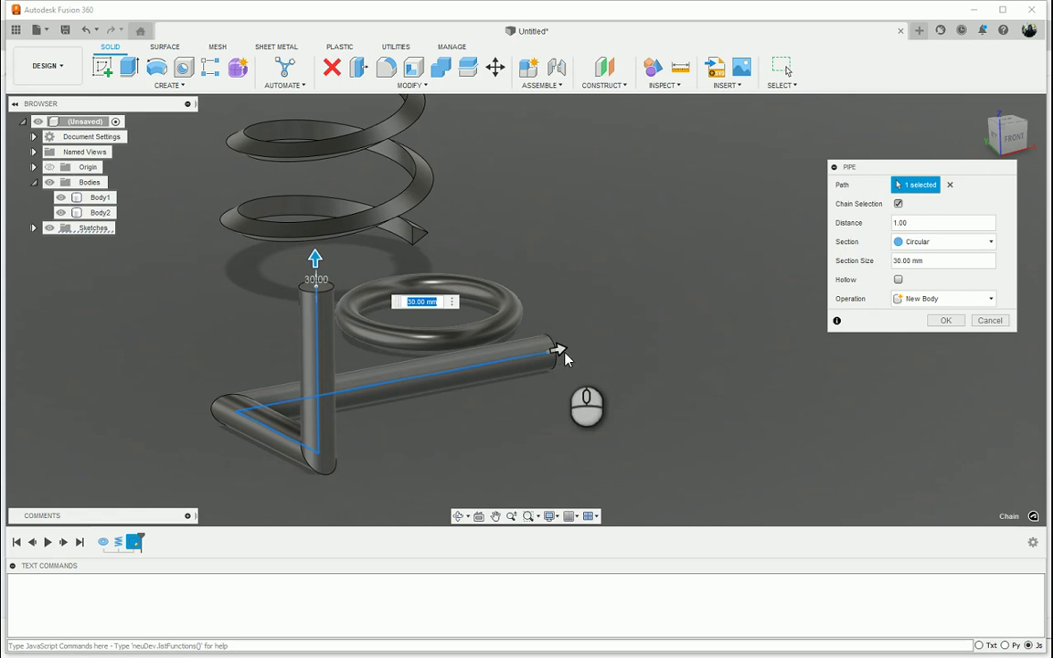
Shorten the pipe from its open horizontal end to a distance of about 0.9 of the path, and set the distance to 0.5
{"action": "left_click_drag", "start_coordinate": [561, 349], "coordinate": [507, 371]}
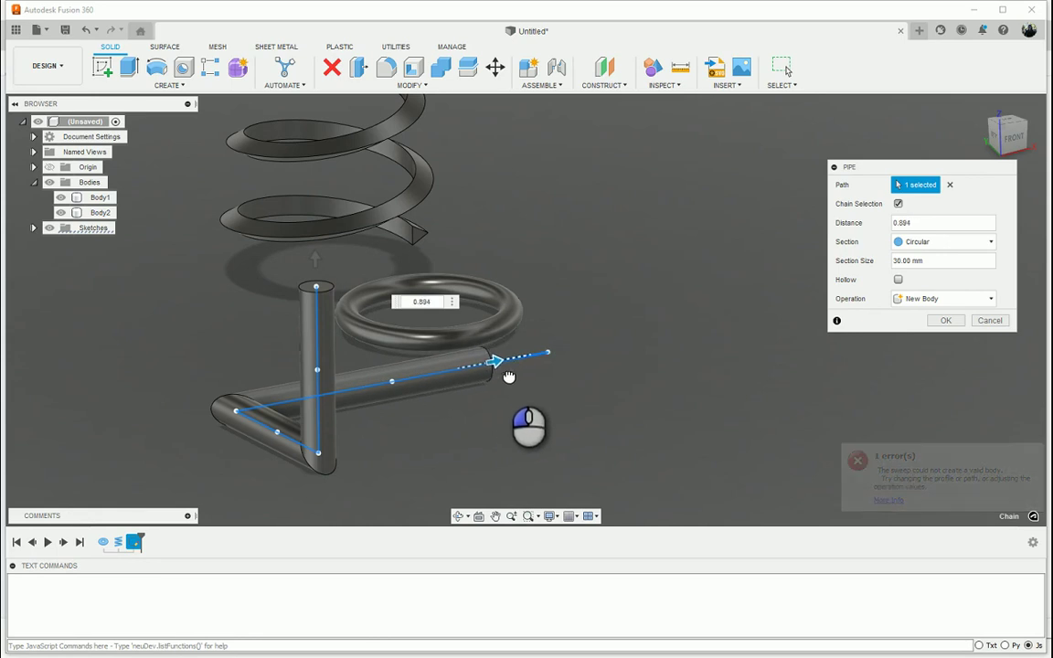
{"action": "left_click", "coordinate": [926, 222]}
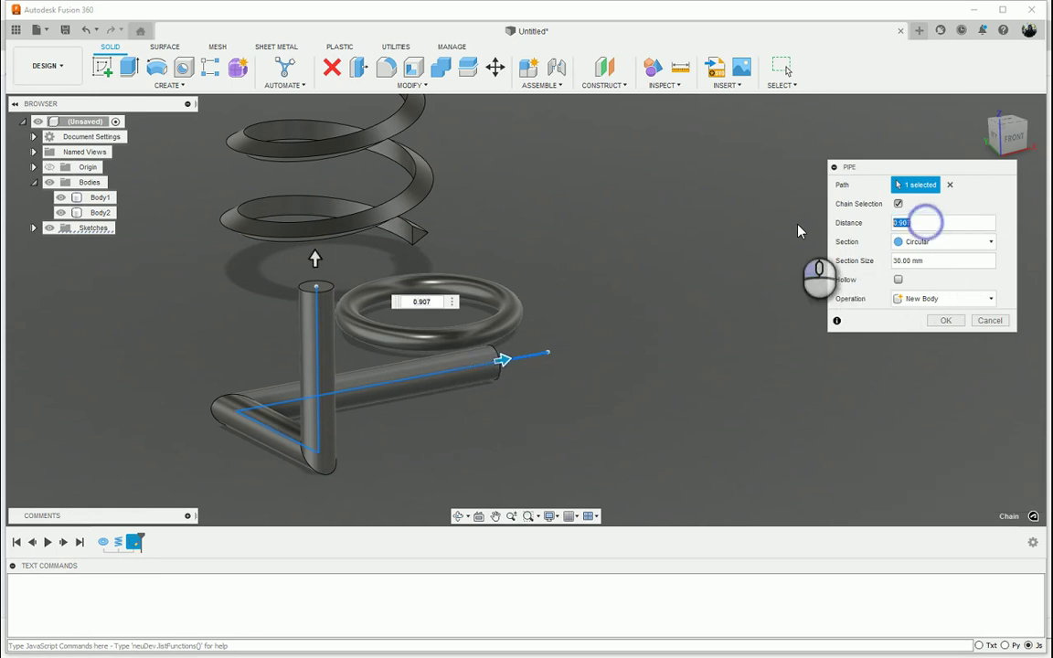
{"action": "type", "text": "0.5"}
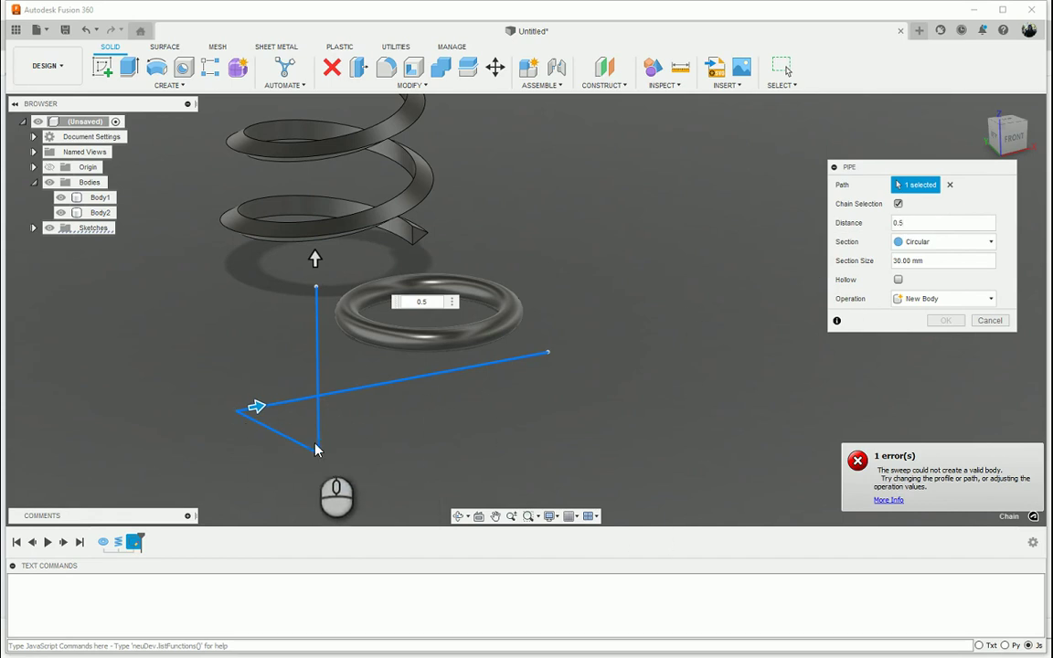
Set the pipe's distance along the path to 0.9
{"action": "left_click", "coordinate": [925, 223]}
{"action": "type", "text": "0"}
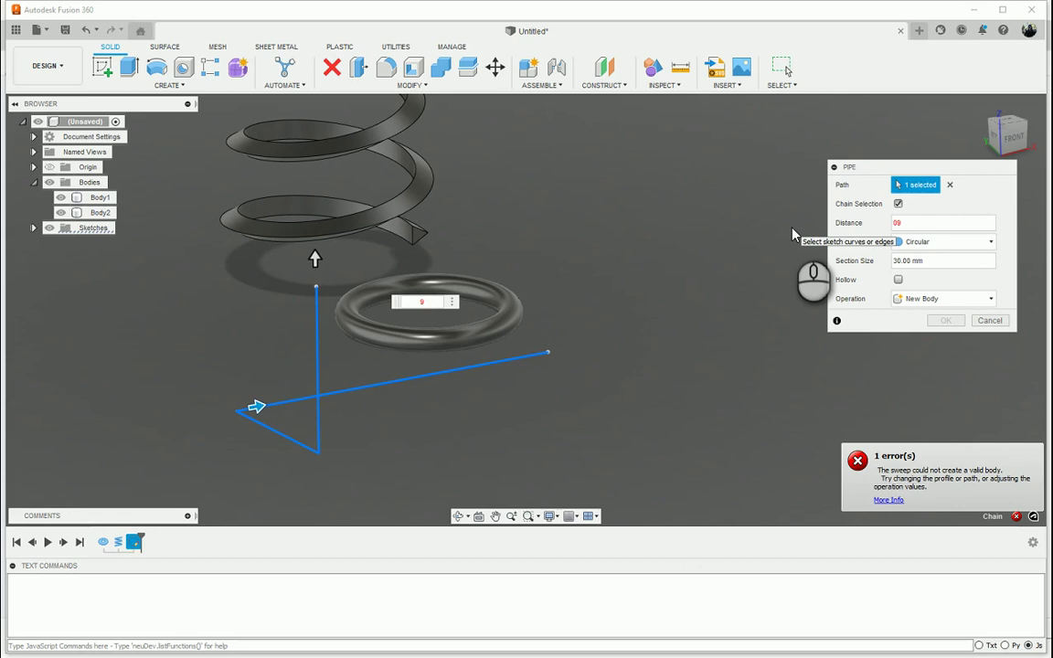
{"action": "type", "text": ".8"}
{"action": "middle_click_drag", "start_coordinate": [793, 235], "coordinate": [384, 346], "text": "shift"}
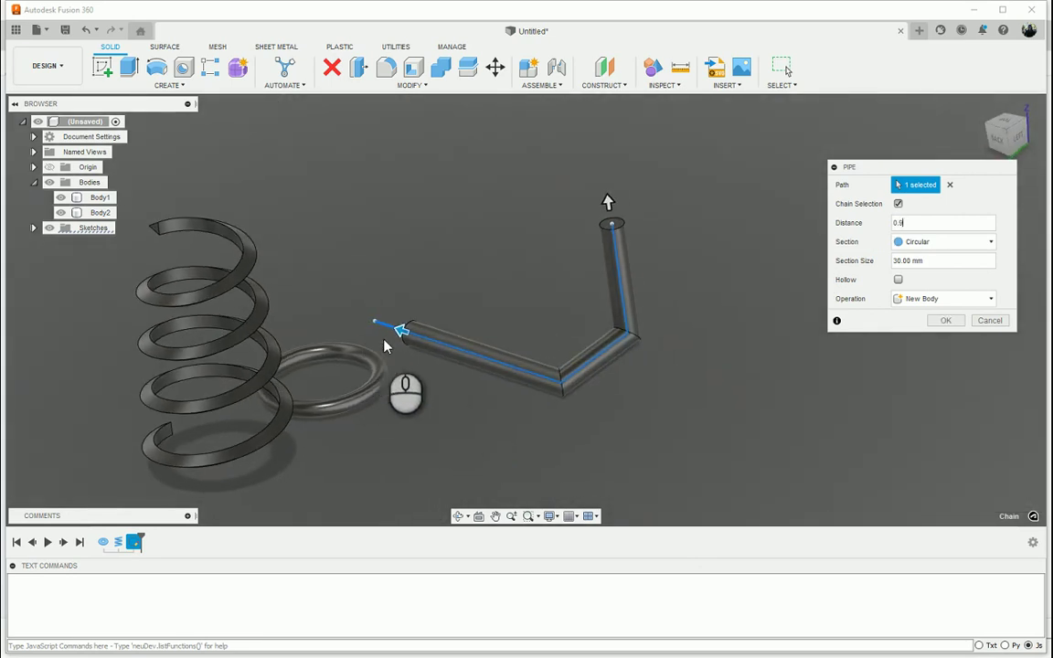
Pull the pipe's end back to a distance of about 0.585, and extend it again to the full path distance of 1.00
{"action": "left_click_drag", "start_coordinate": [399, 328], "coordinate": [514, 368]}
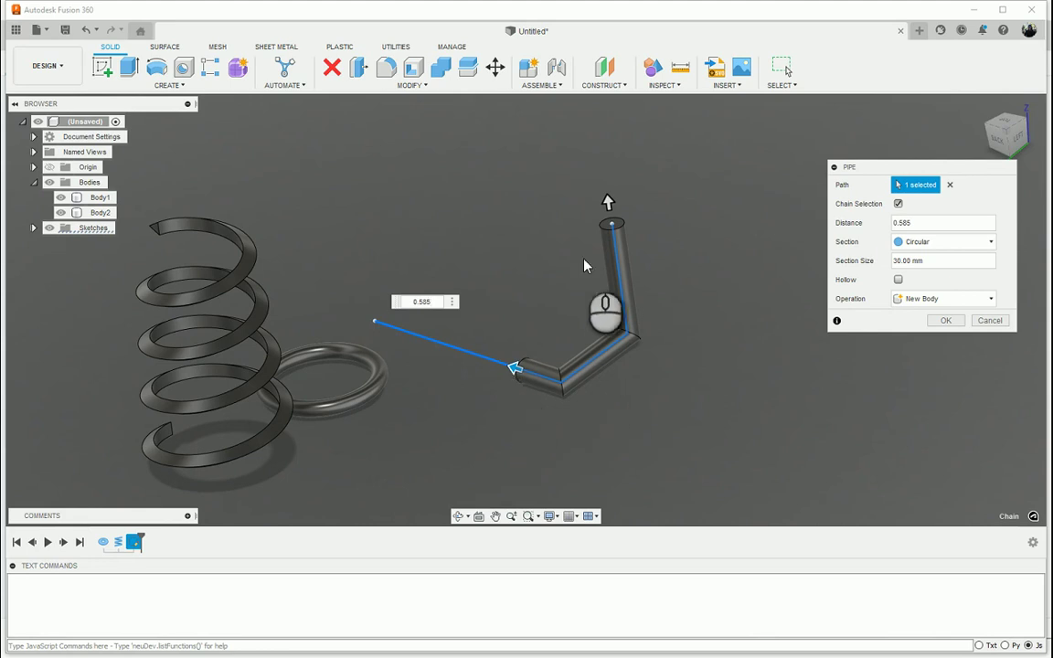
{"action": "middle_click_drag", "start_coordinate": [712, 357], "coordinate": [462, 428], "text": "shift"}
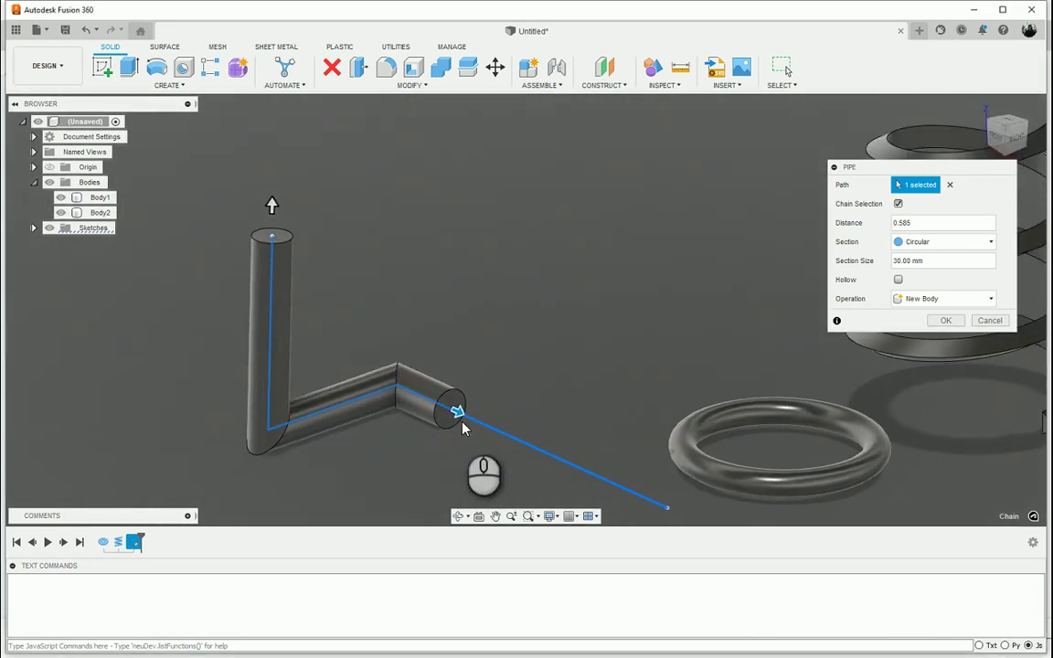
{"action": "left_click_drag", "start_coordinate": [457, 413], "coordinate": [701, 496]}
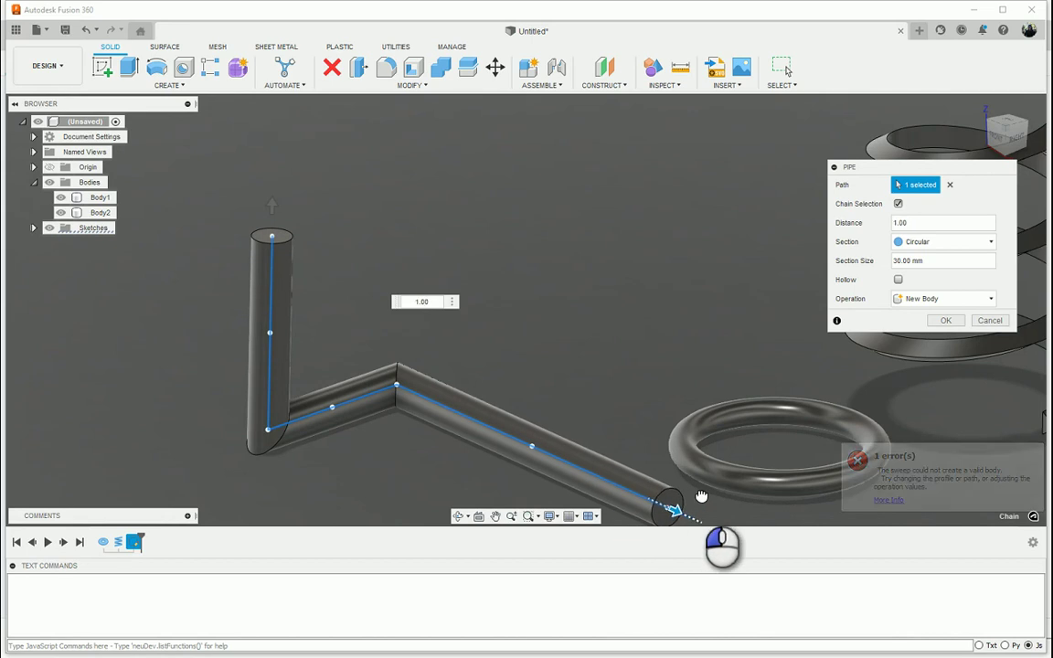
Review the pipe's operation choices, keep New Body, and make the pipe hollow
{"action": "scroll", "coordinate": [499, 353], "scroll_direction": "down", "scroll_amount": 3}
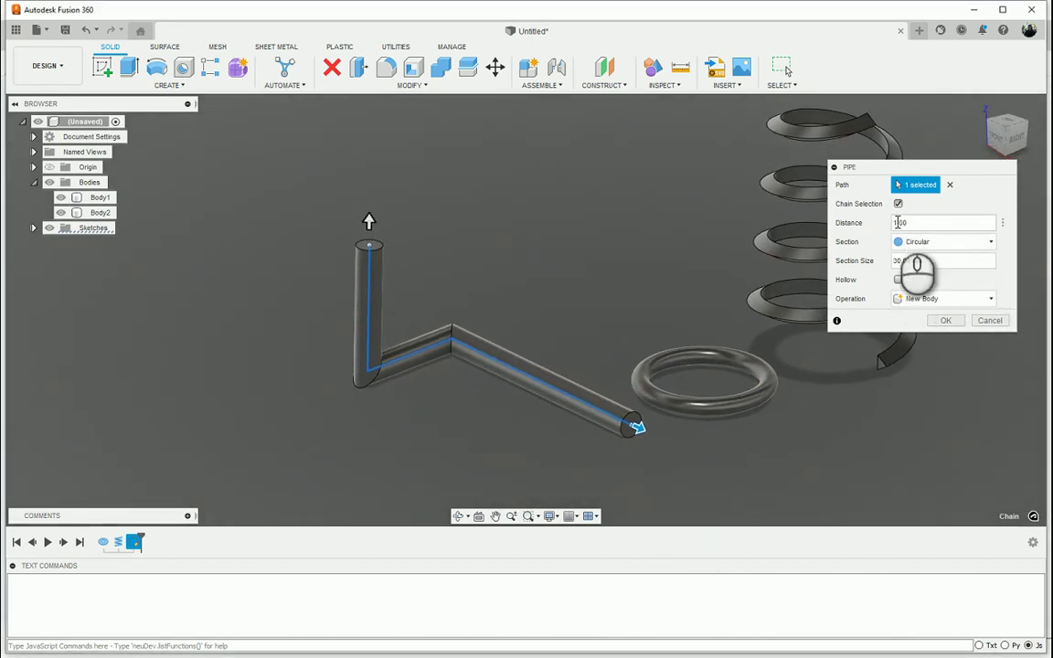
{"action": "middle_click_drag", "start_coordinate": [633, 434], "coordinate": [640, 451]}
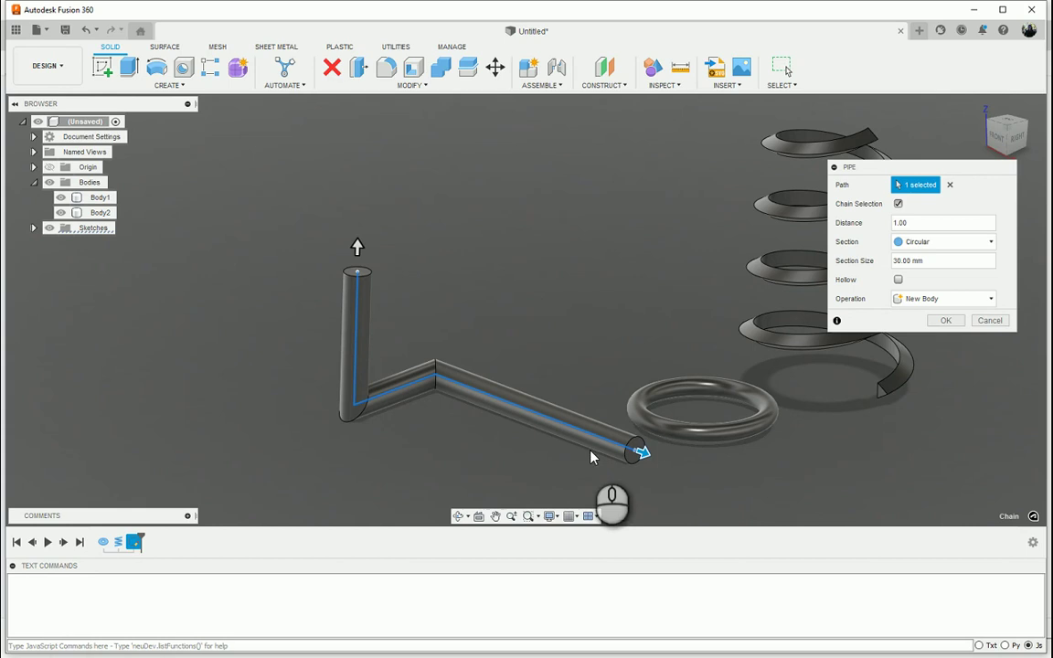
{"action": "middle_click_drag", "start_coordinate": [411, 425], "coordinate": [775, 363], "text": "shift"}
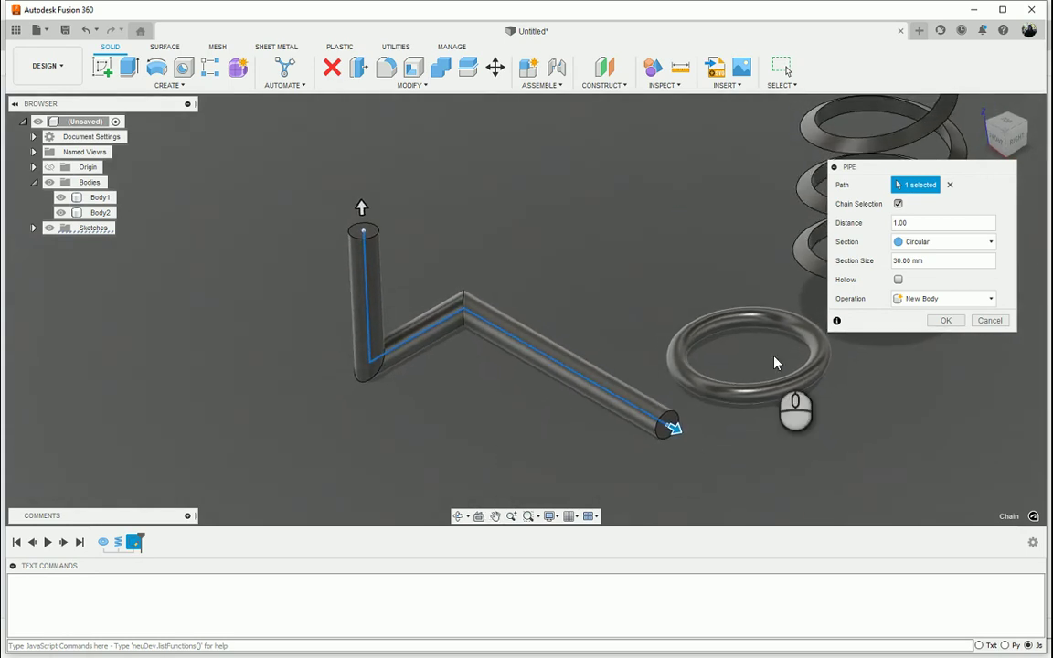
{"action": "middle_click_drag", "start_coordinate": [715, 381], "coordinate": [793, 358], "text": "shift"}
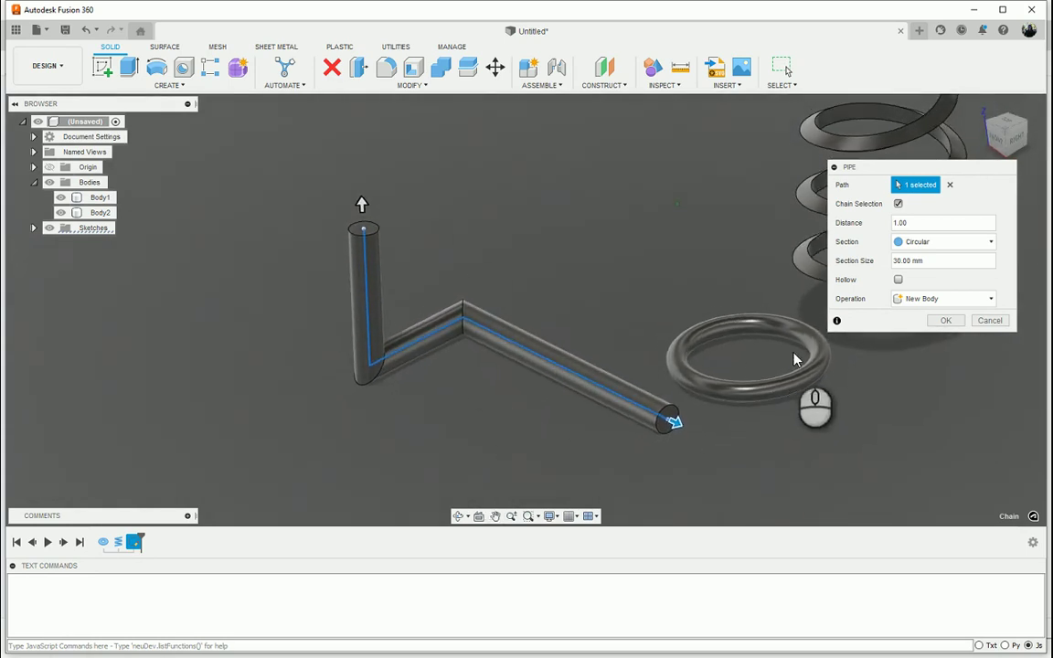
{"action": "left_click", "coordinate": [946, 298]}
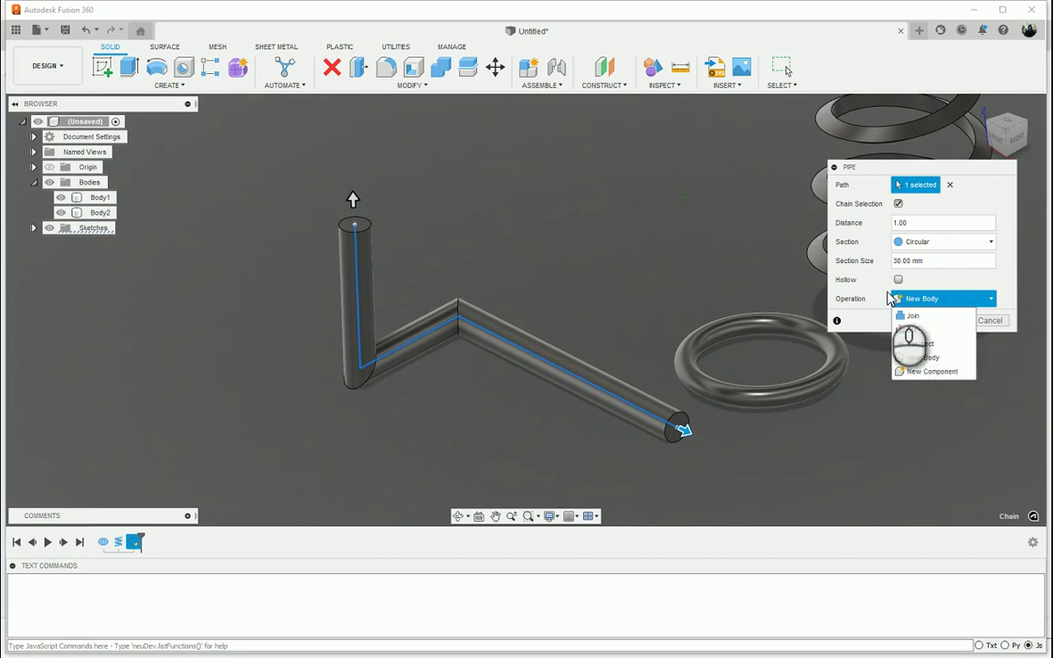
{"action": "left_click", "coordinate": [947, 276]}
{"action": "left_click", "coordinate": [900, 282]}
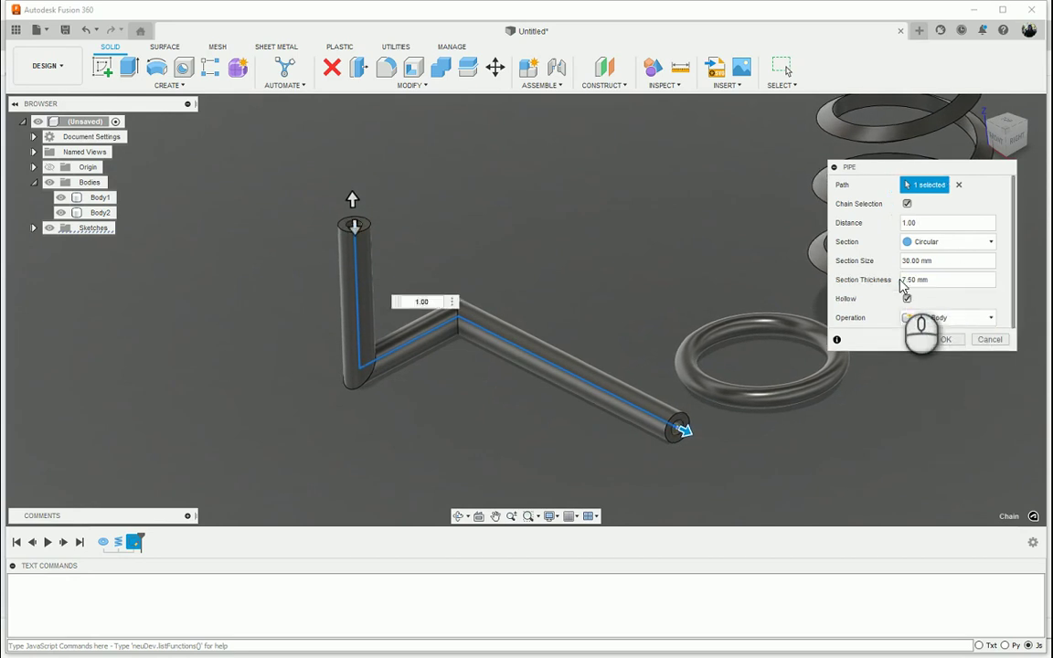
Set the hollow pipe's section thickness to 2 mm
{"action": "middle_click_drag", "start_coordinate": [643, 416], "coordinate": [672, 428], "text": "shift"}
{"action": "scroll", "coordinate": [672, 427], "scroll_direction": "up", "scroll_amount": 8}
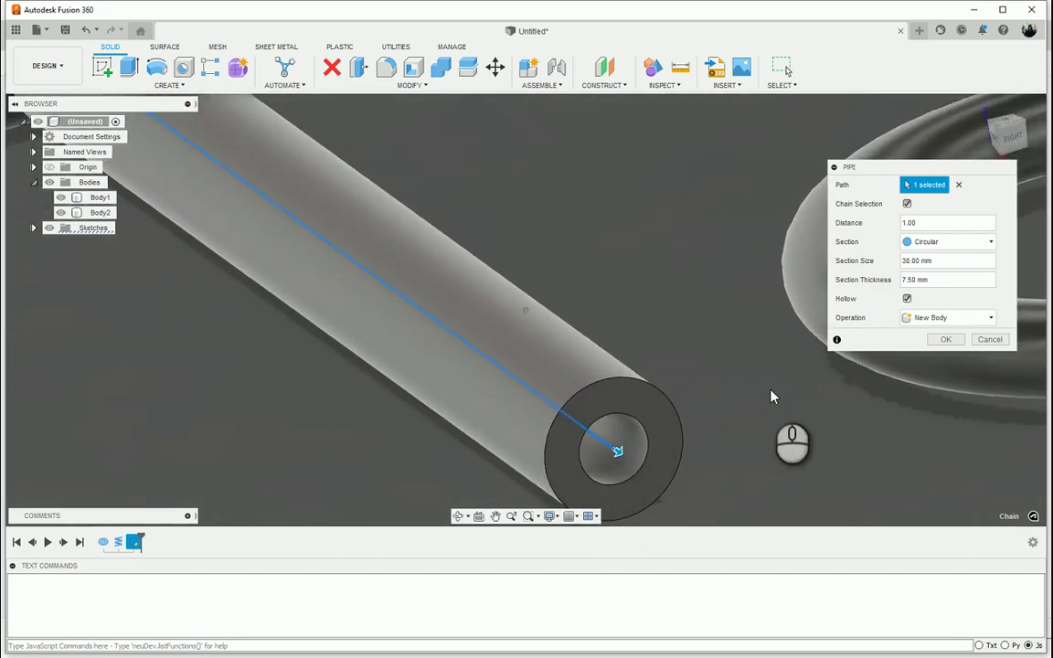
{"action": "scroll", "coordinate": [699, 476], "scroll_direction": "down", "scroll_amount": 6}
{"action": "left_click", "coordinate": [948, 279]}
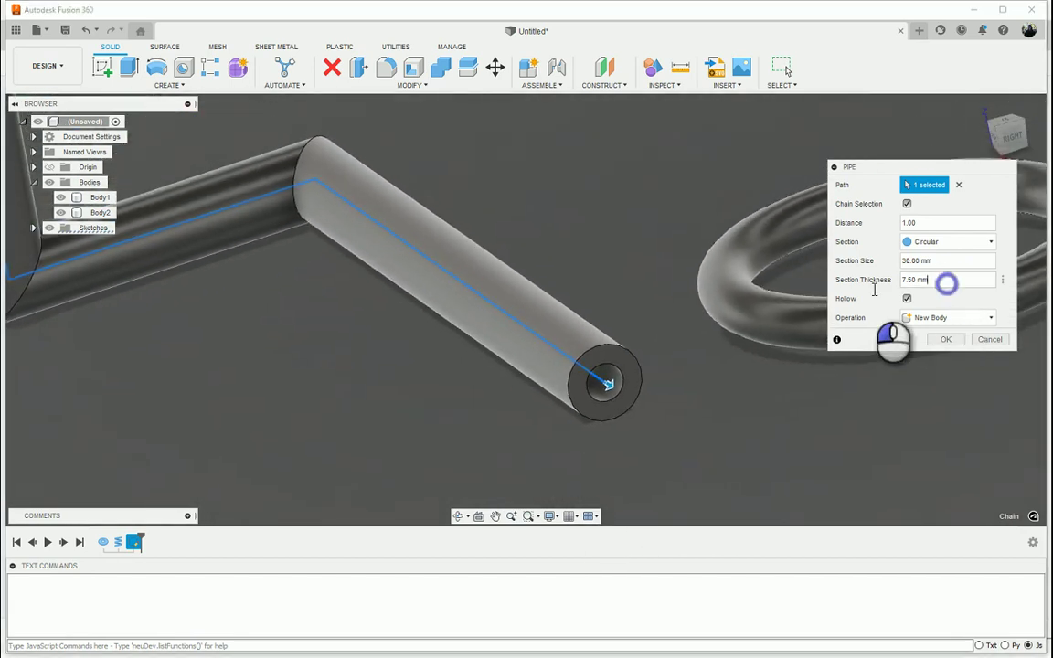
{"action": "key", "text": "Return"}
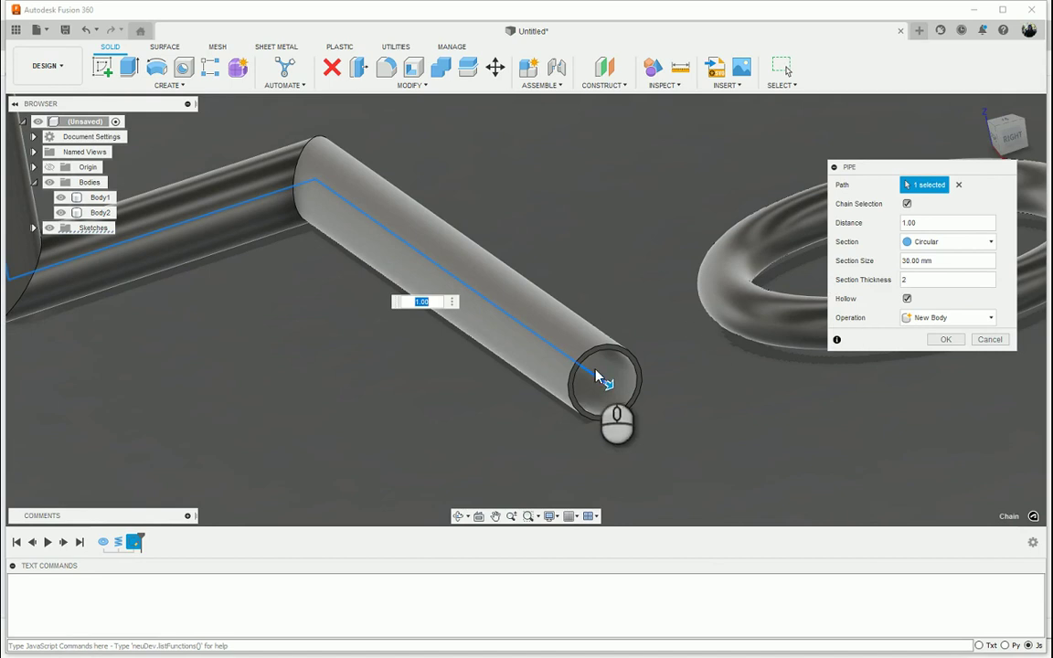
Check the pipe's hollow upper end and create the pipe as a new body
{"action": "middle_click_drag", "start_coordinate": [595, 377], "coordinate": [439, 255], "text": "shift"}
{"action": "scroll", "coordinate": [429, 279], "scroll_direction": "up", "scroll_amount": 3}
{"action": "scroll", "coordinate": [535, 364], "scroll_direction": "down", "scroll_amount": 5}
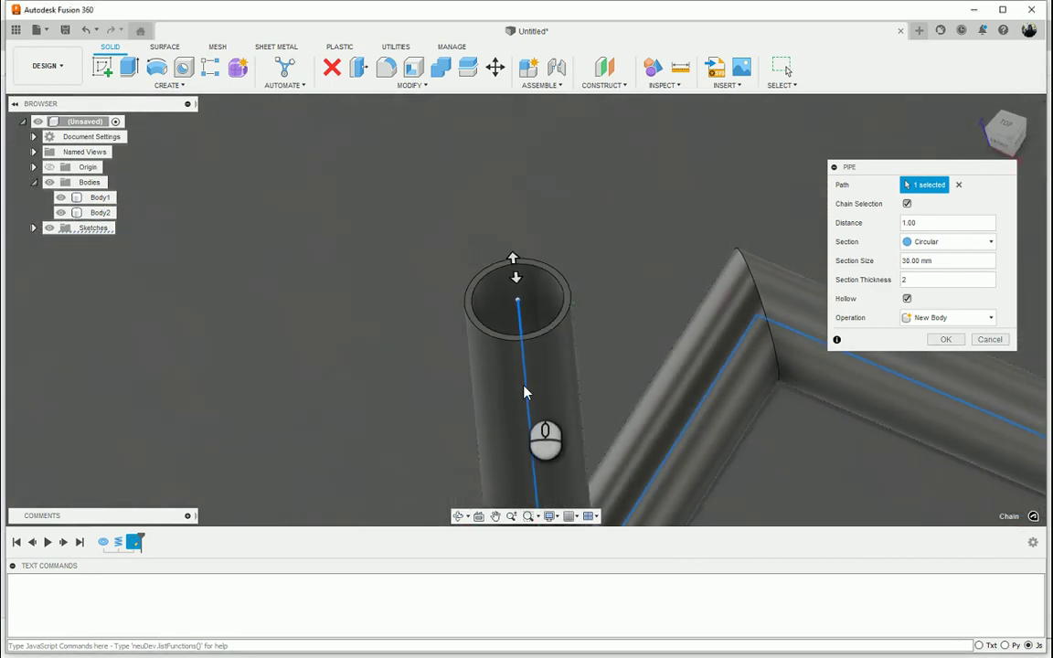
{"action": "middle_click_drag", "start_coordinate": [587, 403], "coordinate": [719, 122], "text": "shift"}
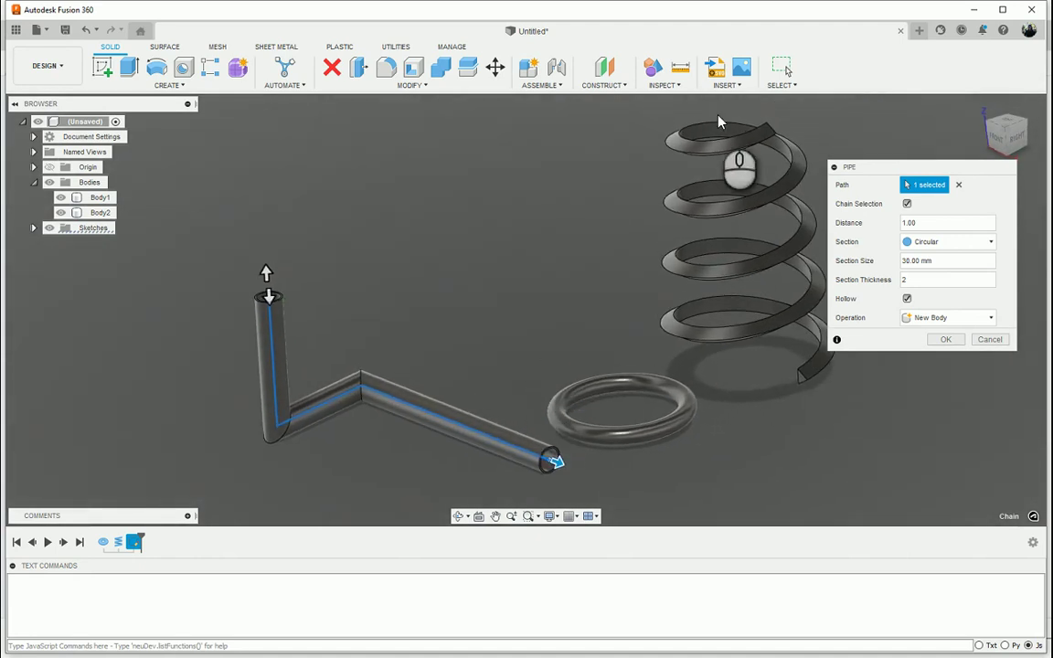
{"action": "left_click", "coordinate": [192, 83]}
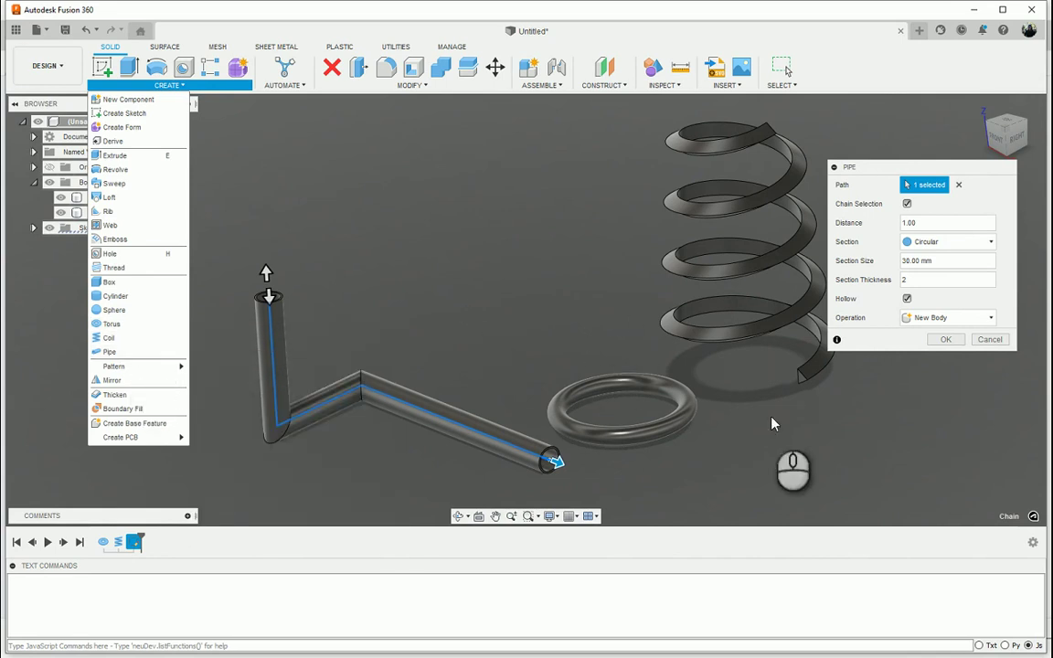
{"action": "left_click", "coordinate": [944, 340]}
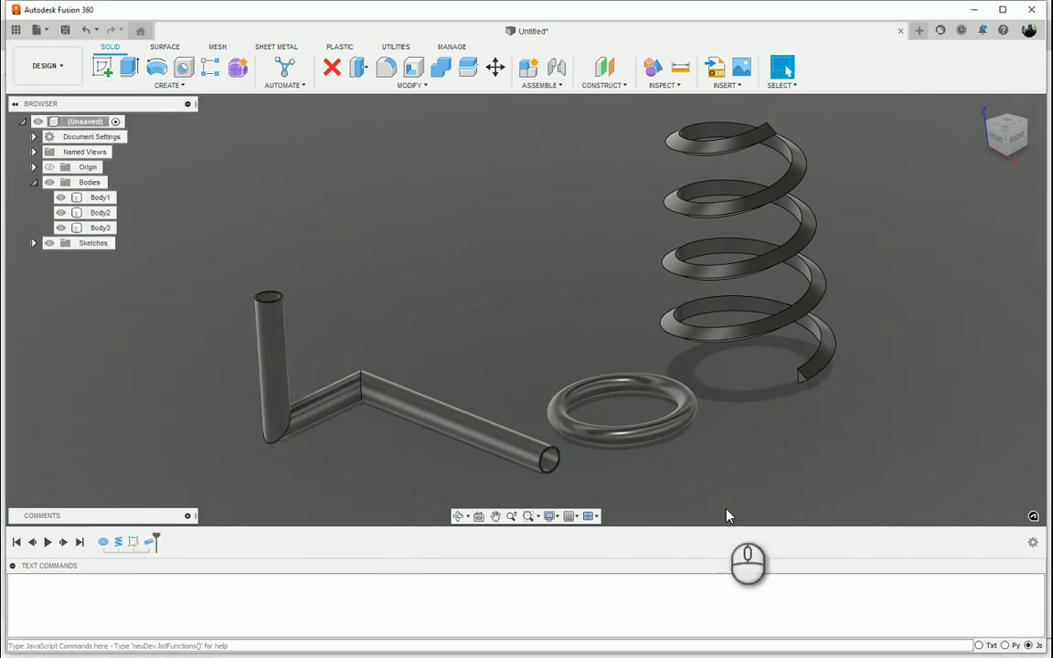